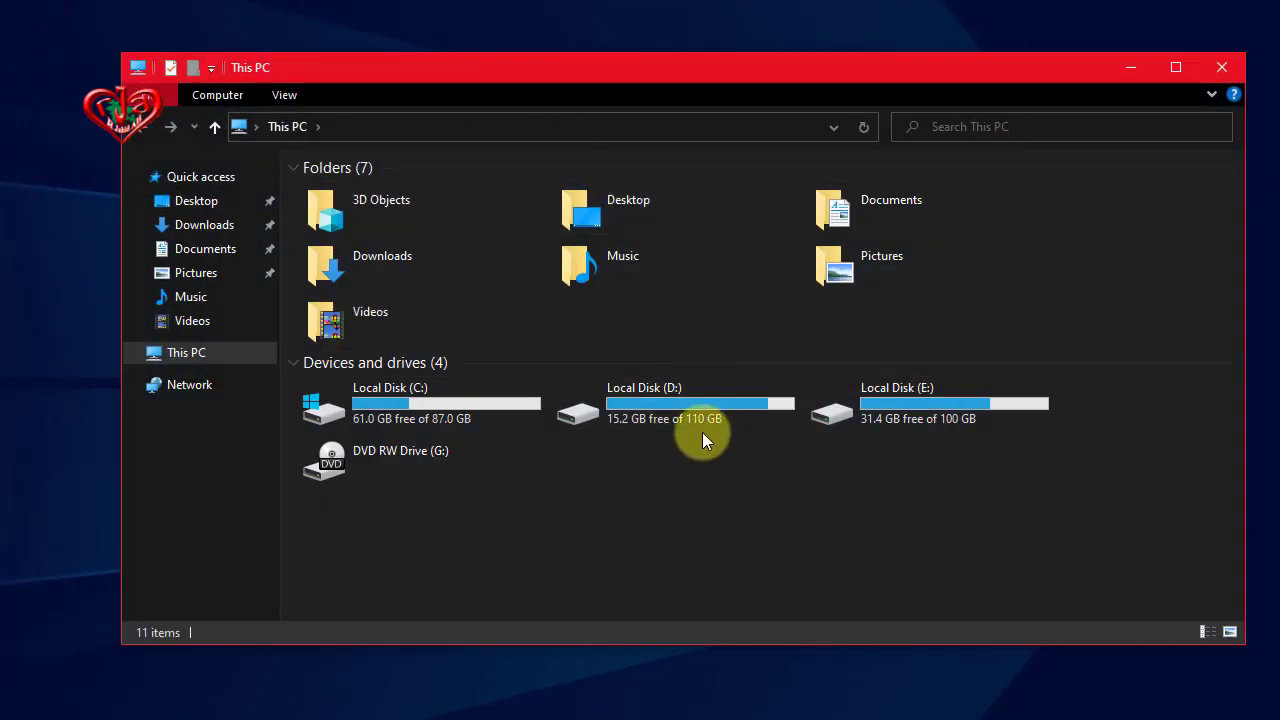
Step: Browse D:\All Win Software\Adobe Softs\Animate Photoshop Illustrator to the Photoshop folder and run Set-up.exe as administrator
{"action": "double_click", "coordinate": [680, 390]}
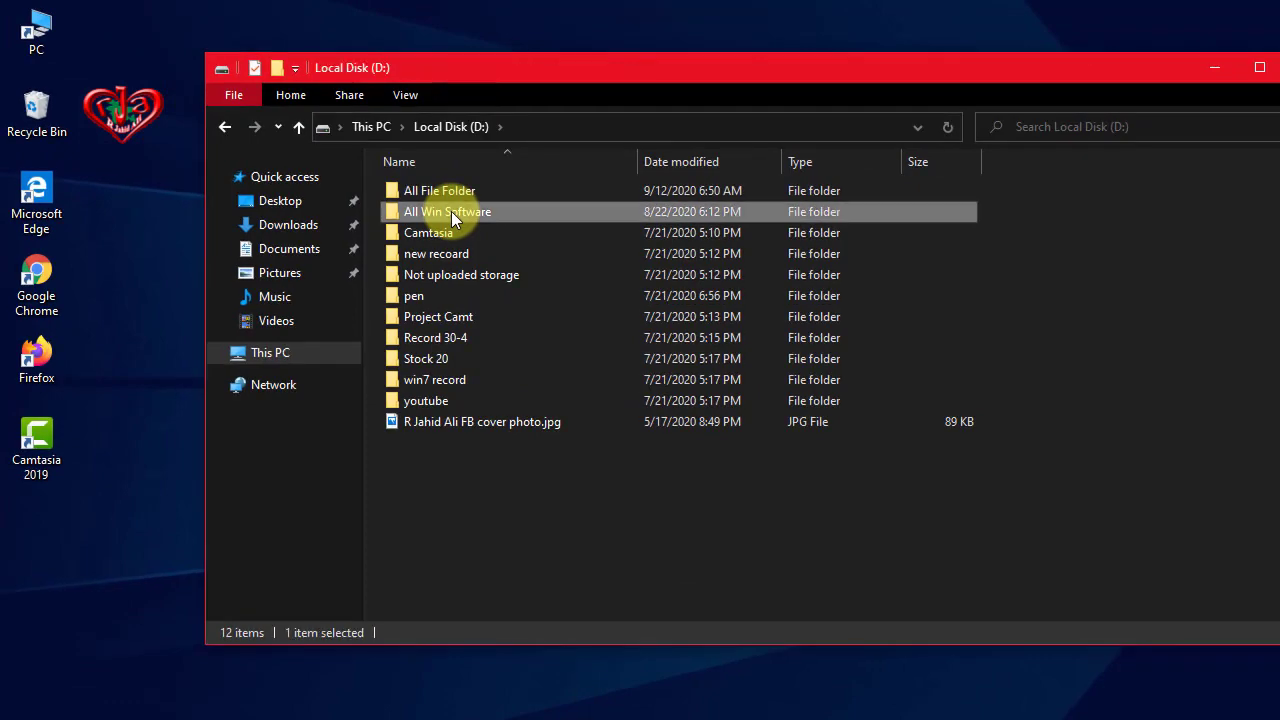
{"action": "double_click", "coordinate": [367, 163]}
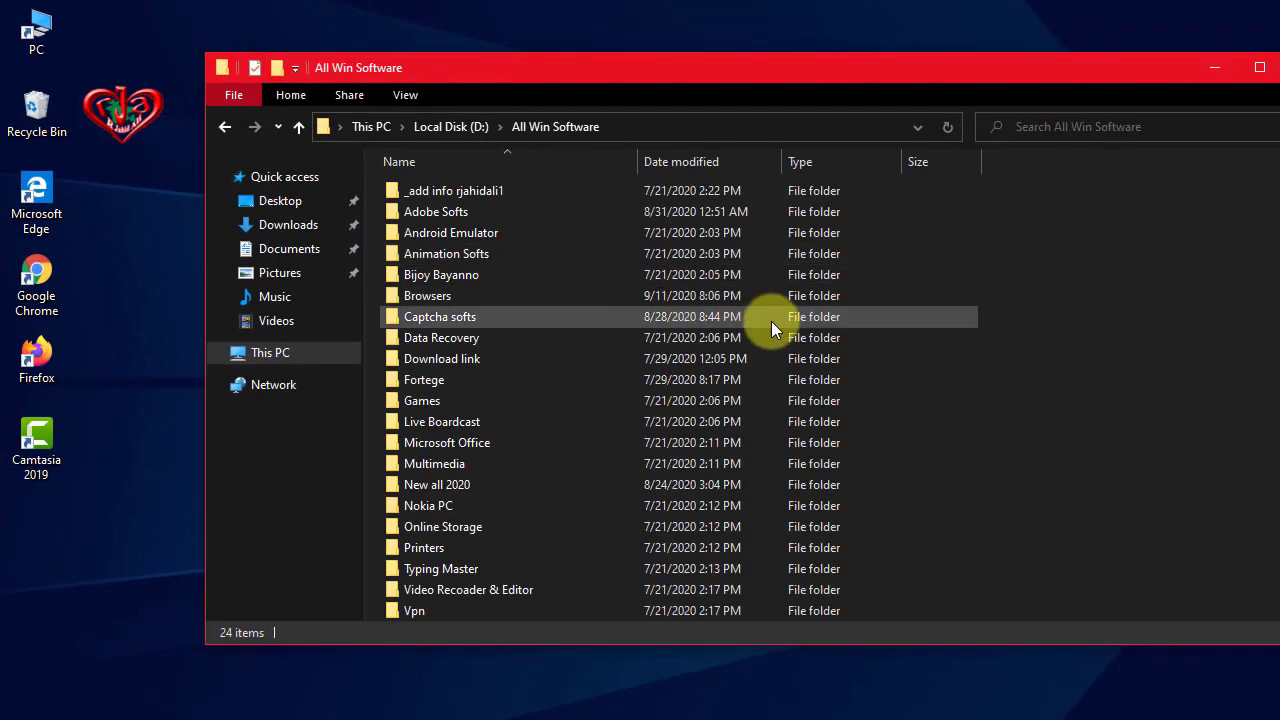
{"action": "double_click", "coordinate": [452, 213]}
{"action": "double_click", "coordinate": [496, 190]}
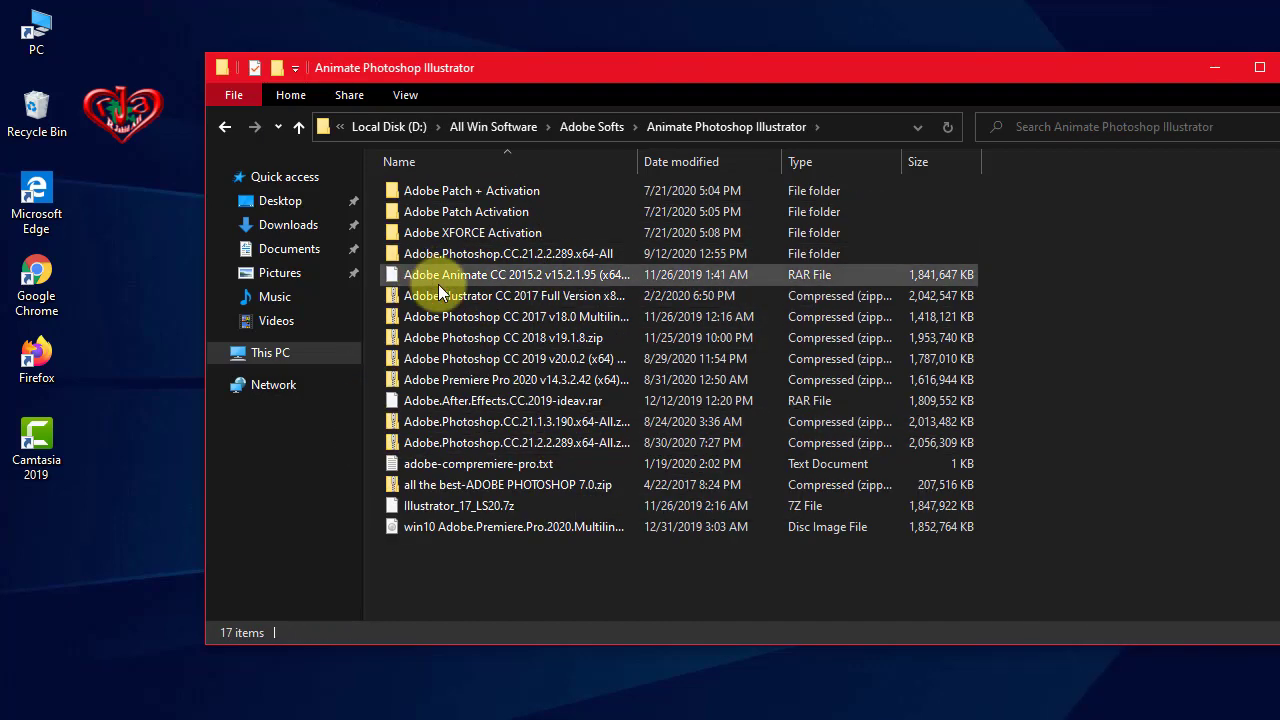
{"action": "left_click", "coordinate": [422, 260]}
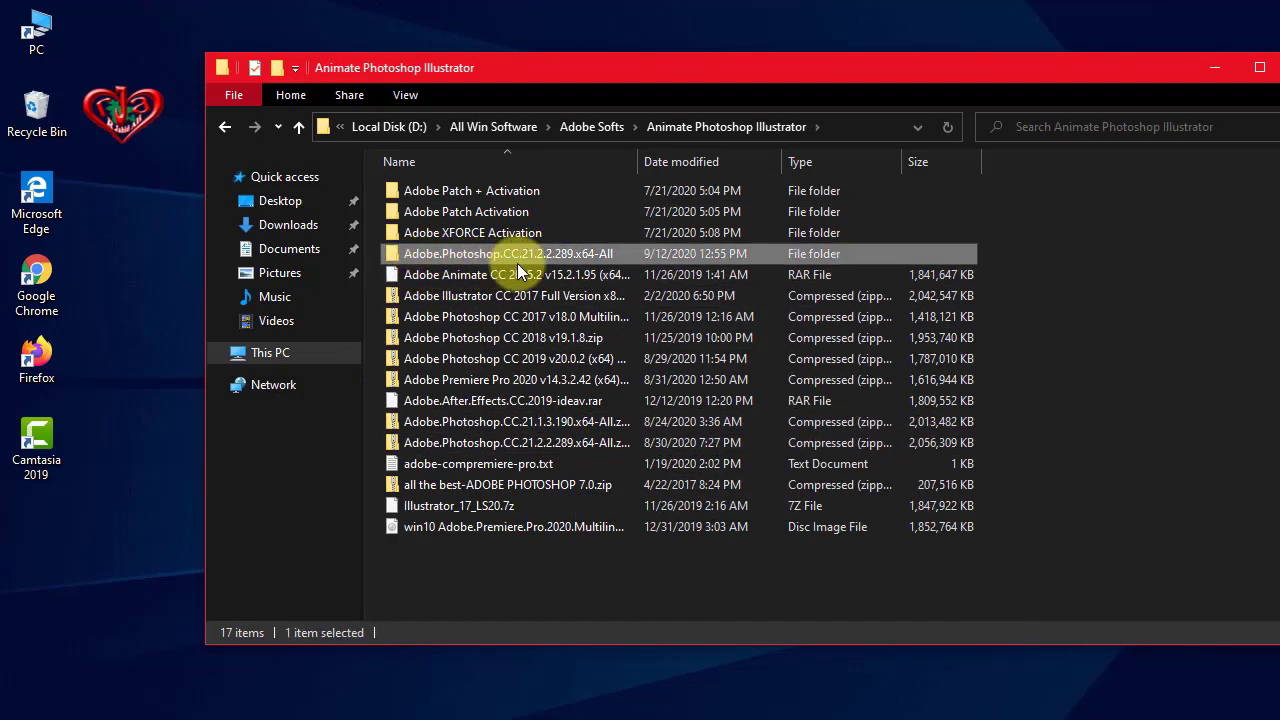
{"action": "mouse_move", "coordinate": [508, 254]}
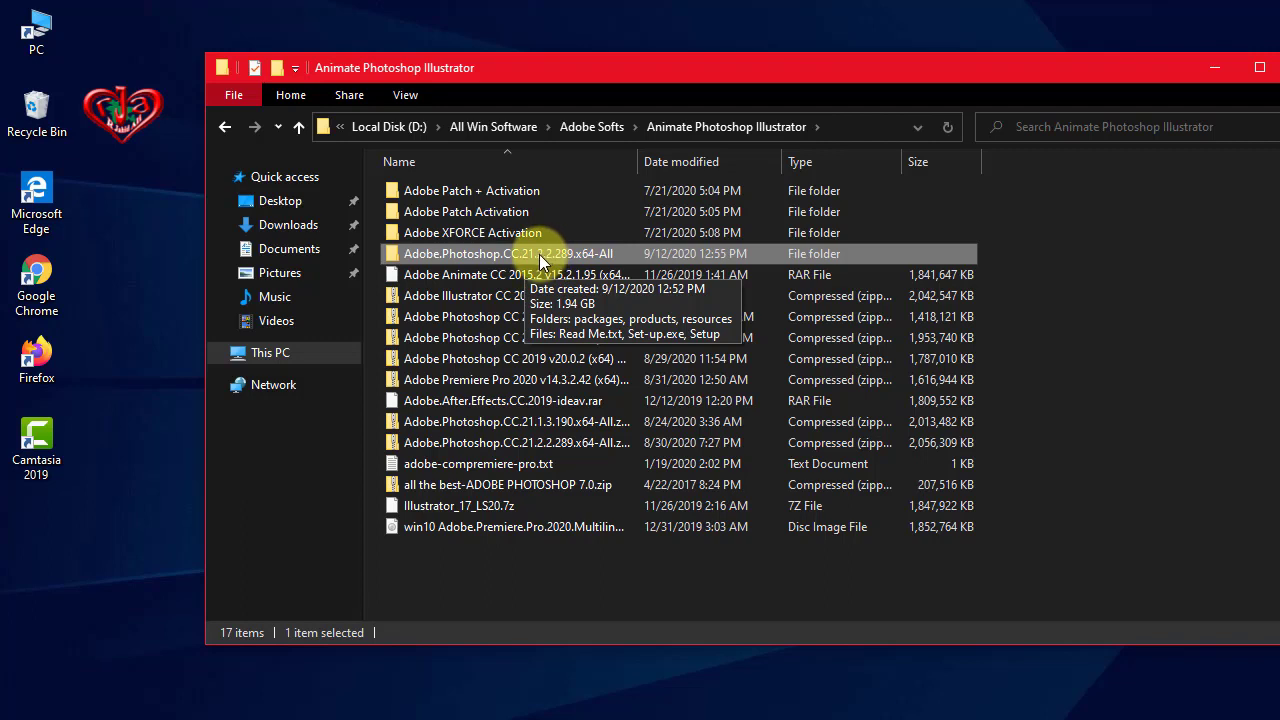
{"action": "double_click", "coordinate": [540, 253]}
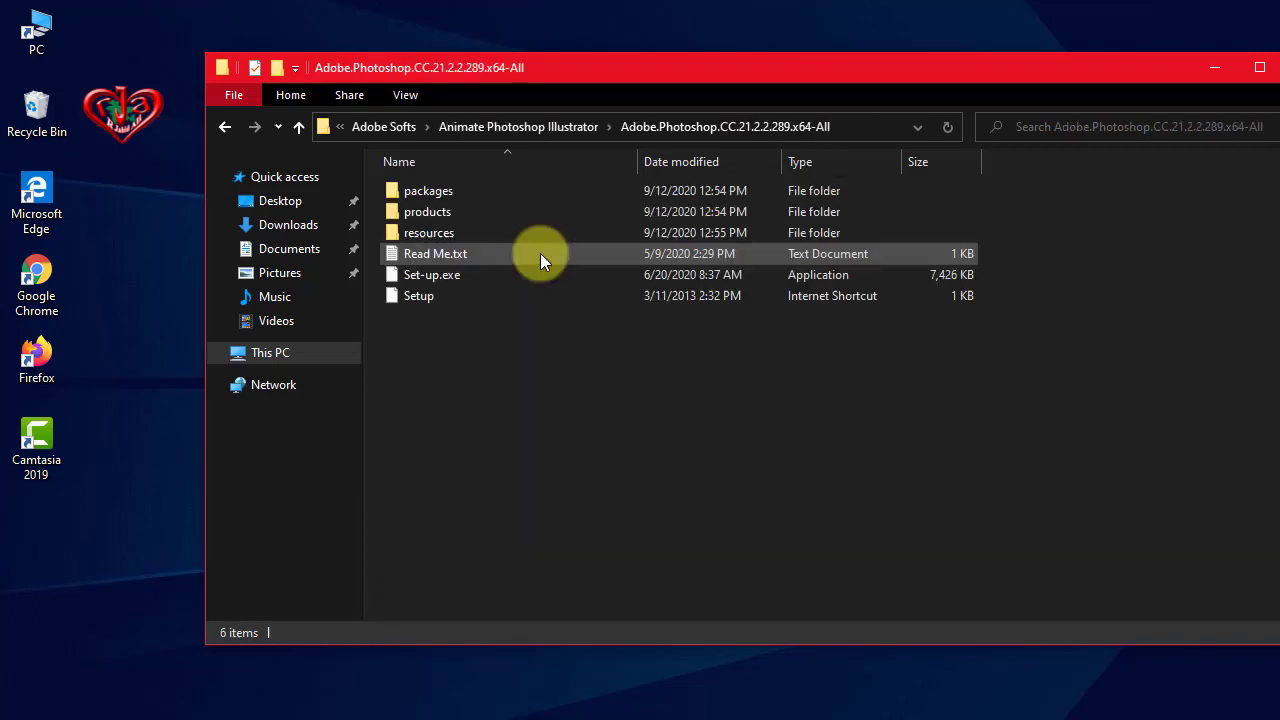
{"action": "right_click", "coordinate": [433, 282]}
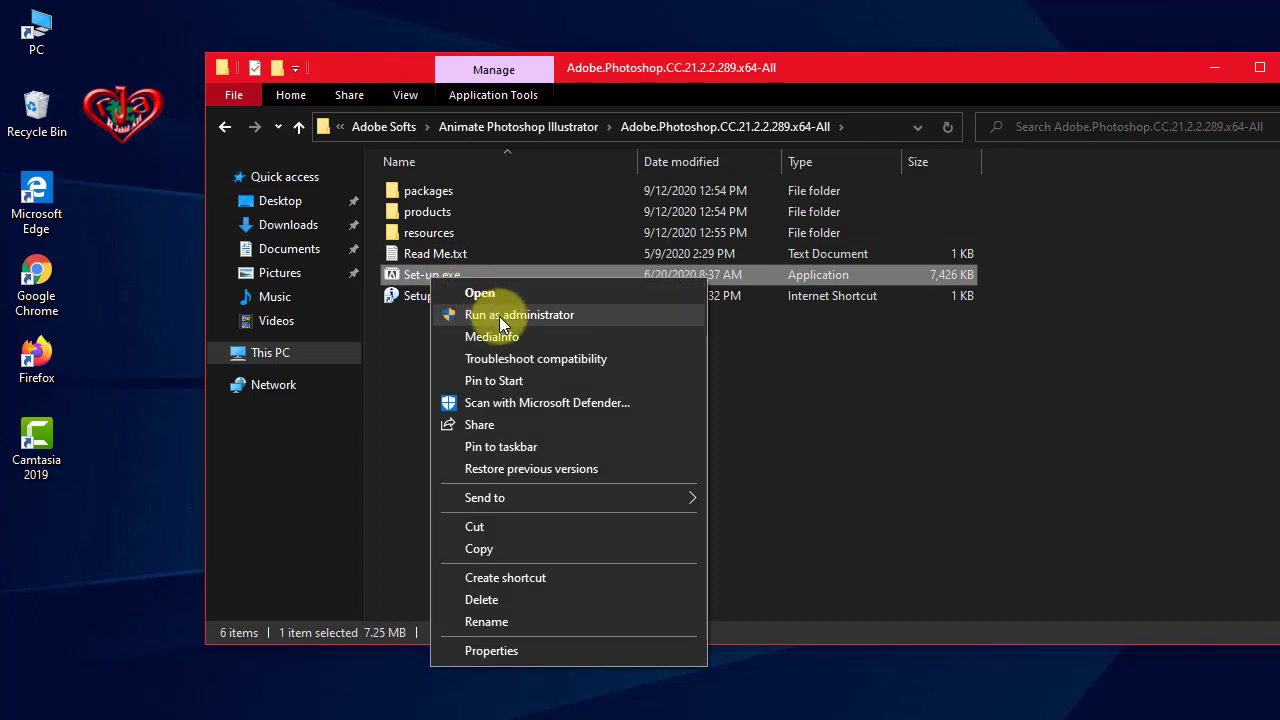
{"action": "left_click", "coordinate": [500, 317]}
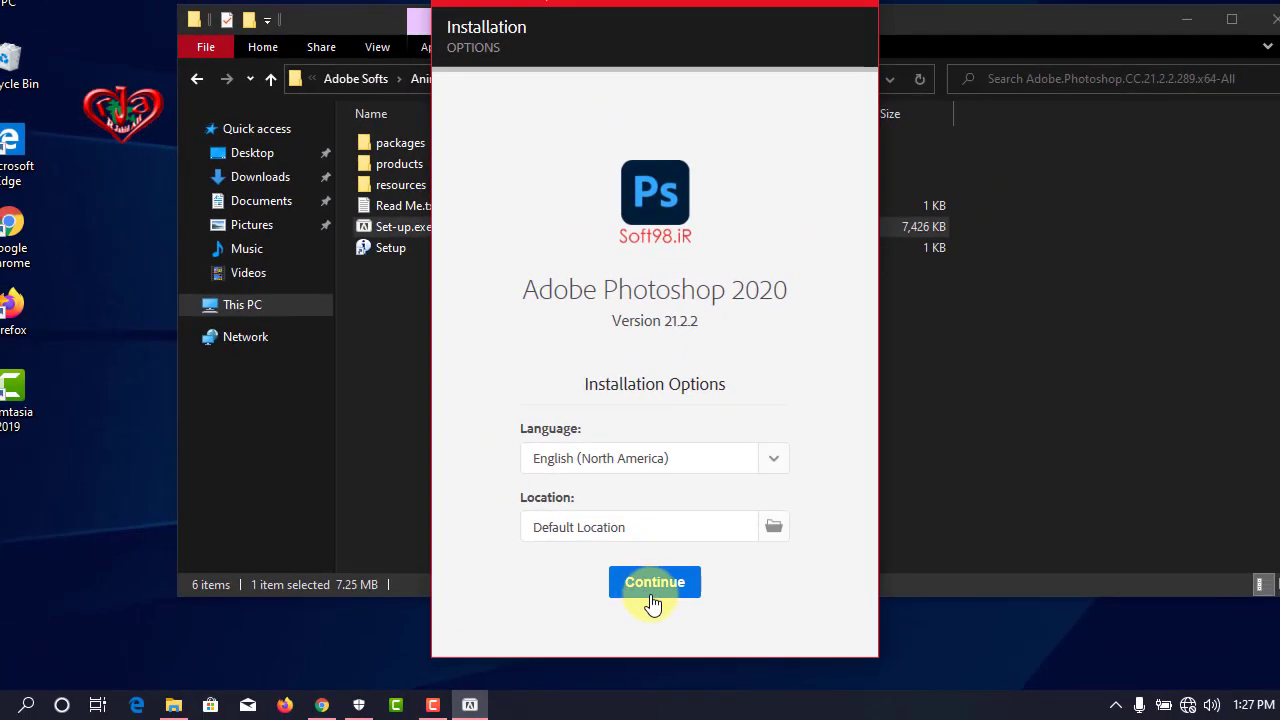
Step: Begin installing with the default English (North America) language and default install location
{"action": "left_click", "coordinate": [650, 590]}
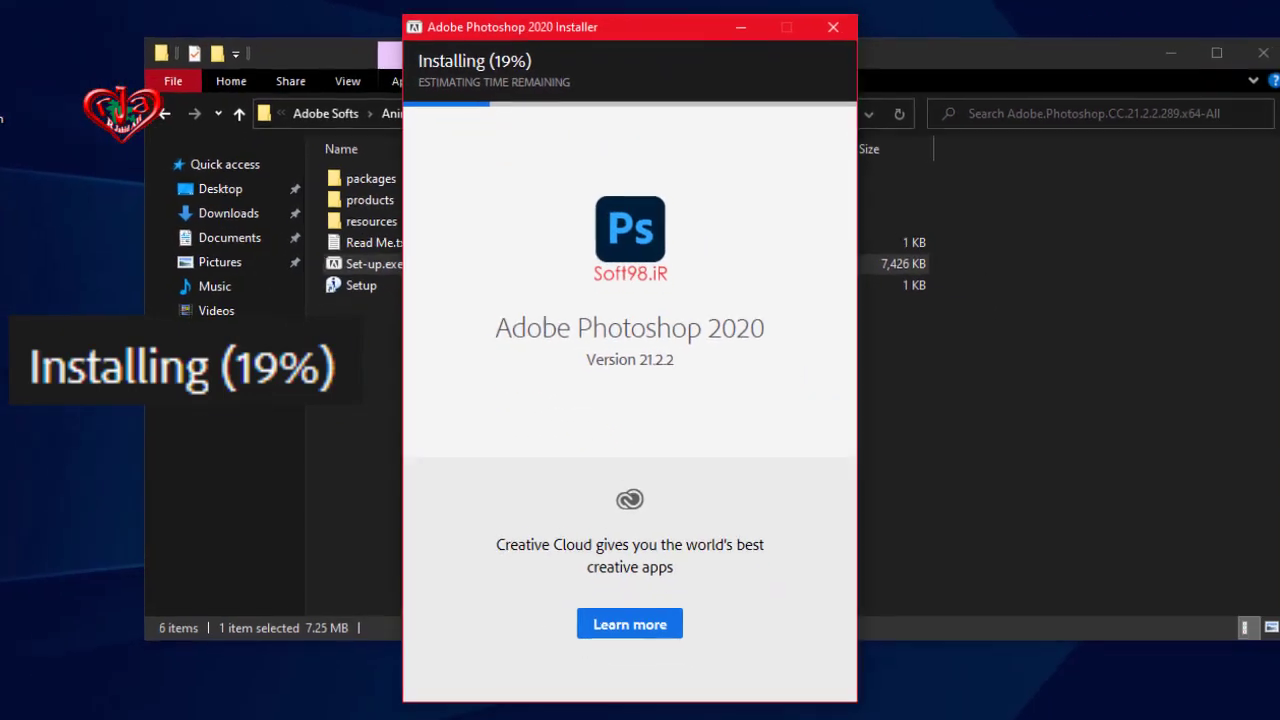
Step: Minimize the File Explorer window sitting behind the installer
{"action": "left_click", "coordinate": [1131, 72]}
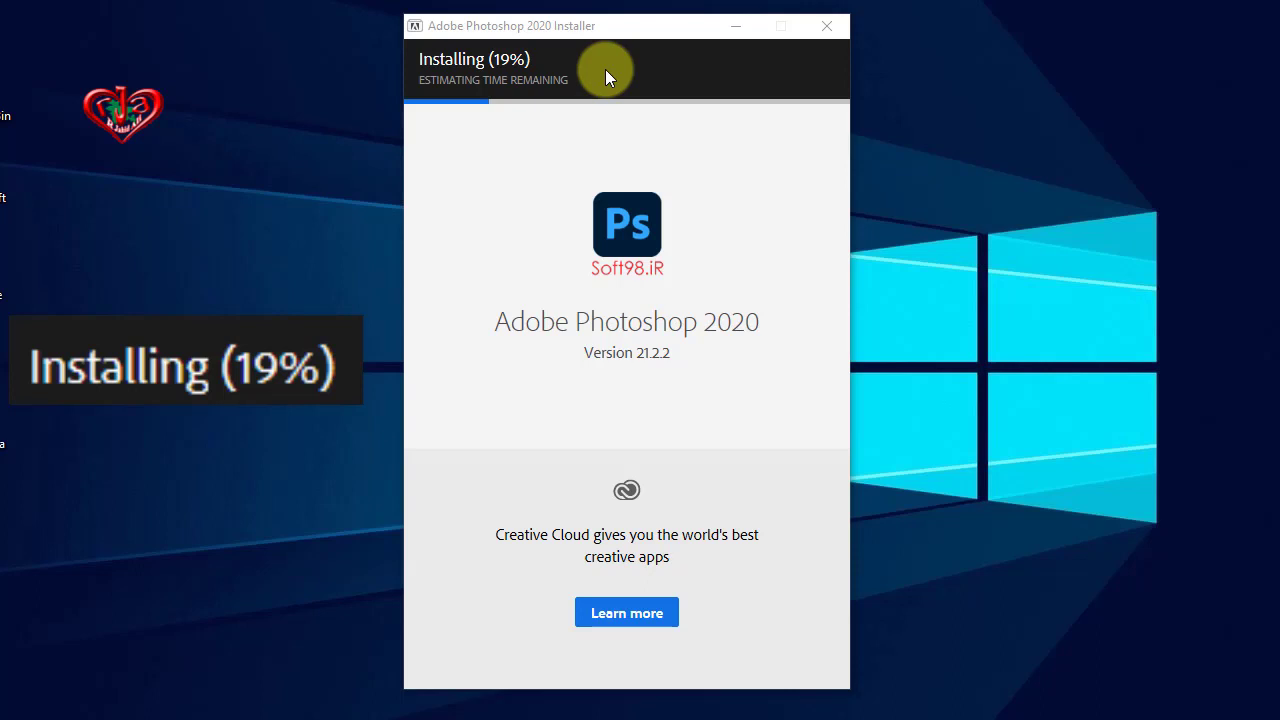
Step: Bring the installer window to the front while the installation advances to 51%
{"action": "left_click", "coordinate": [605, 69]}
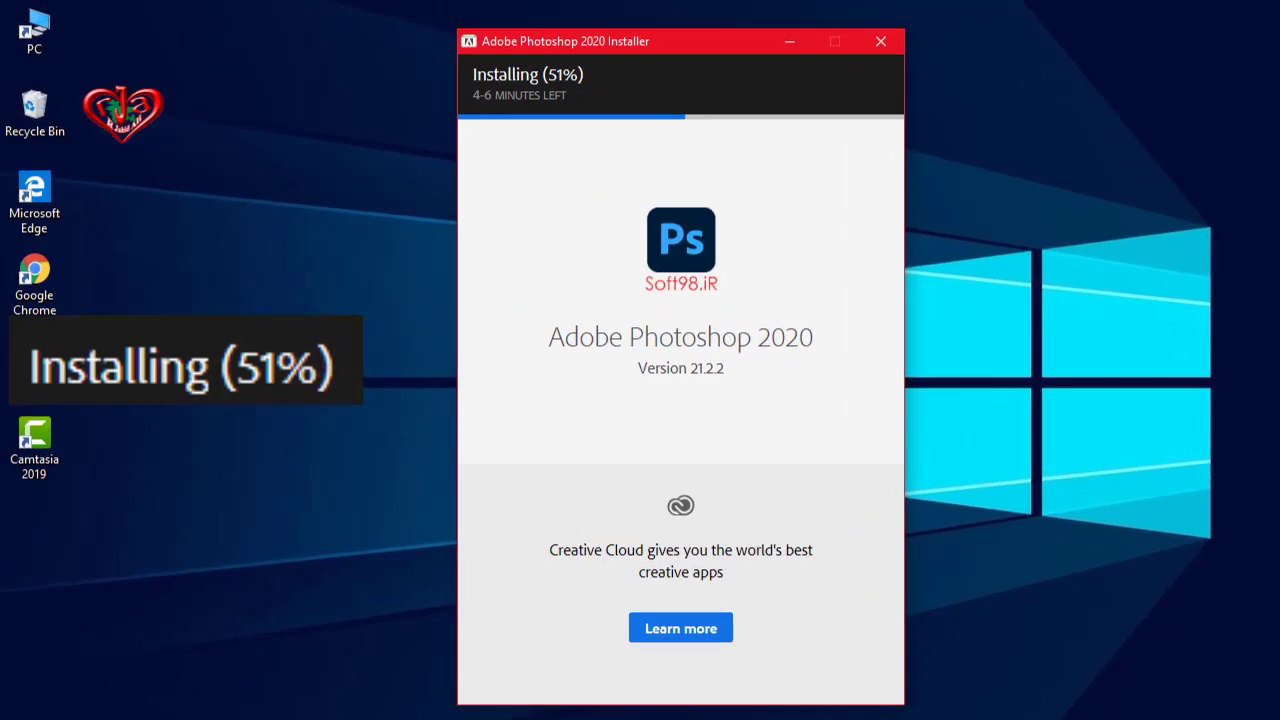
Step: Refresh the desktop twice while the installer runs on to 100%
{"action": "right_click", "coordinate": [197, 52]}
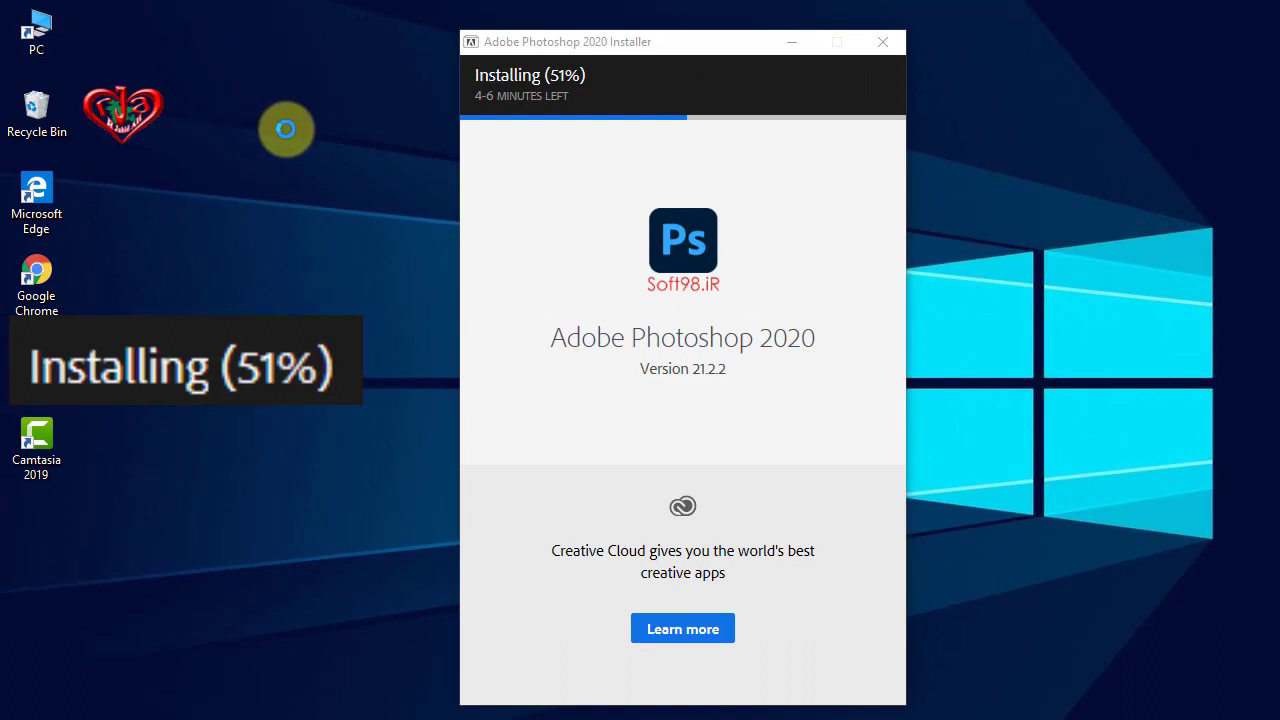
{"action": "left_click", "coordinate": [253, 106]}
{"action": "right_click", "coordinate": [169, 49]}
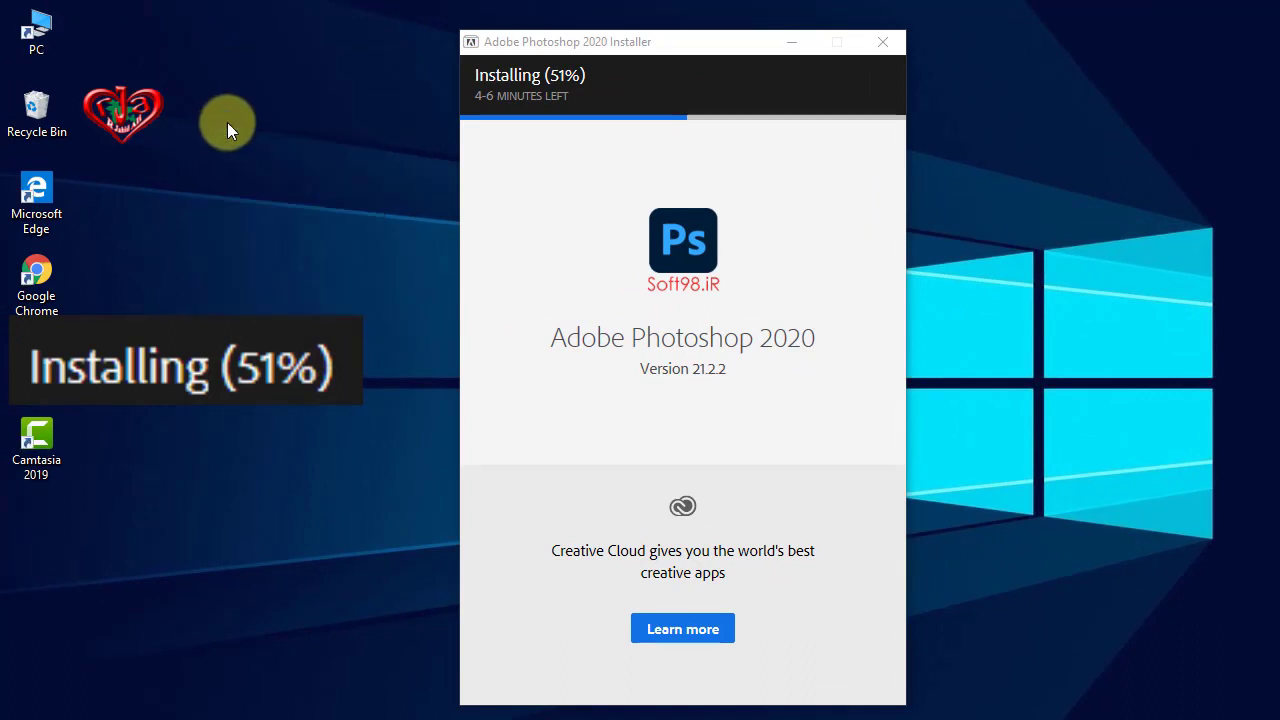
{"action": "left_click", "coordinate": [230, 113]}
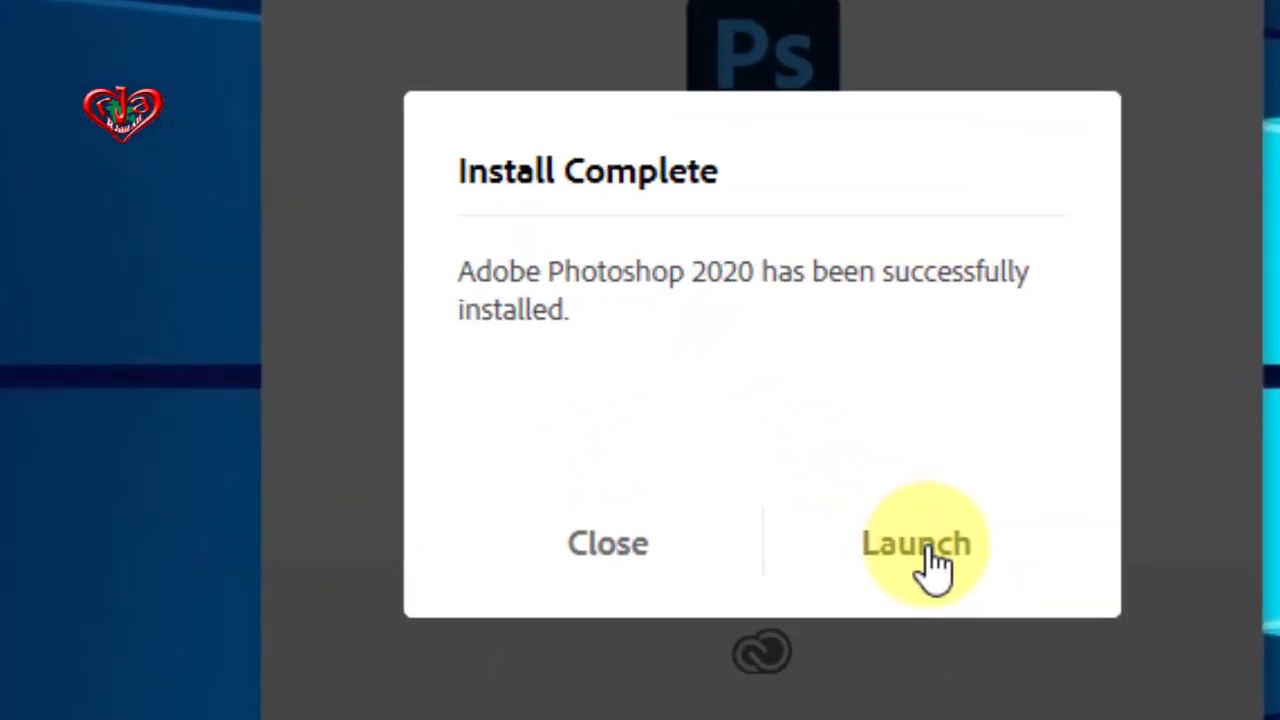
Step: Launch Photoshop 2020 from the Install Complete dialog and refresh the desktop while it loads
{"action": "left_click", "coordinate": [930, 550]}
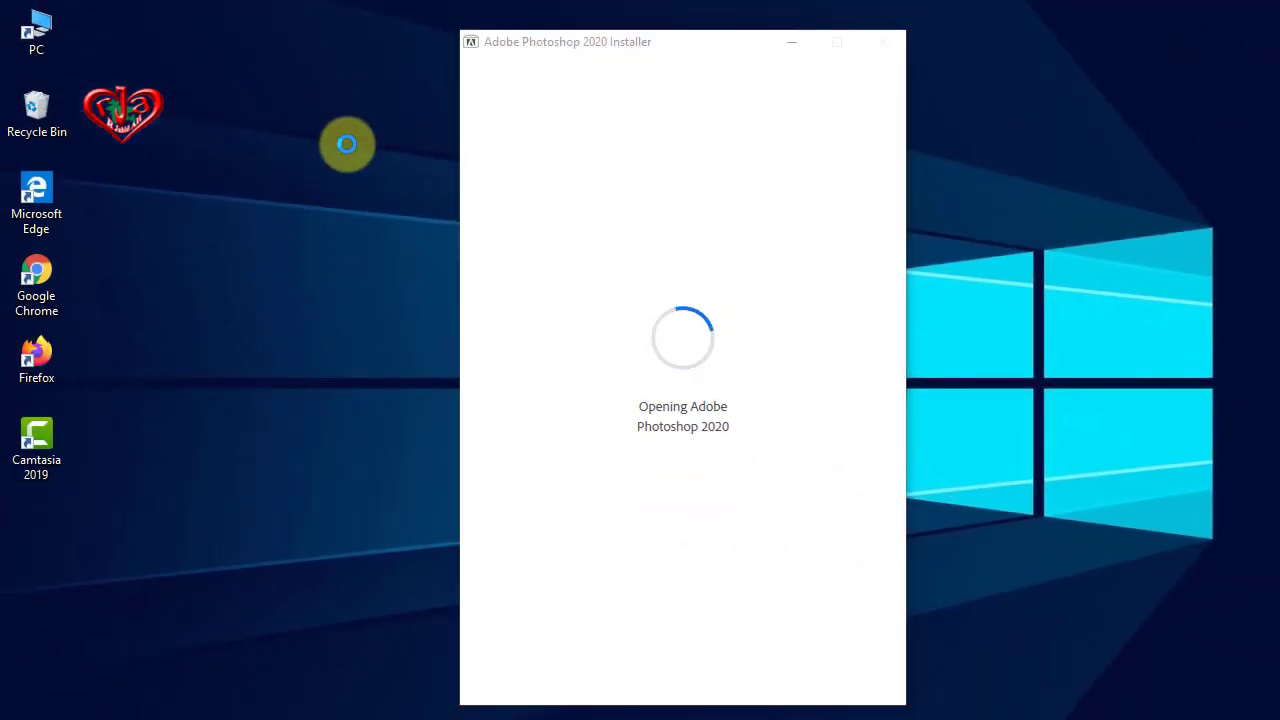
{"action": "right_click", "coordinate": [272, 76]}
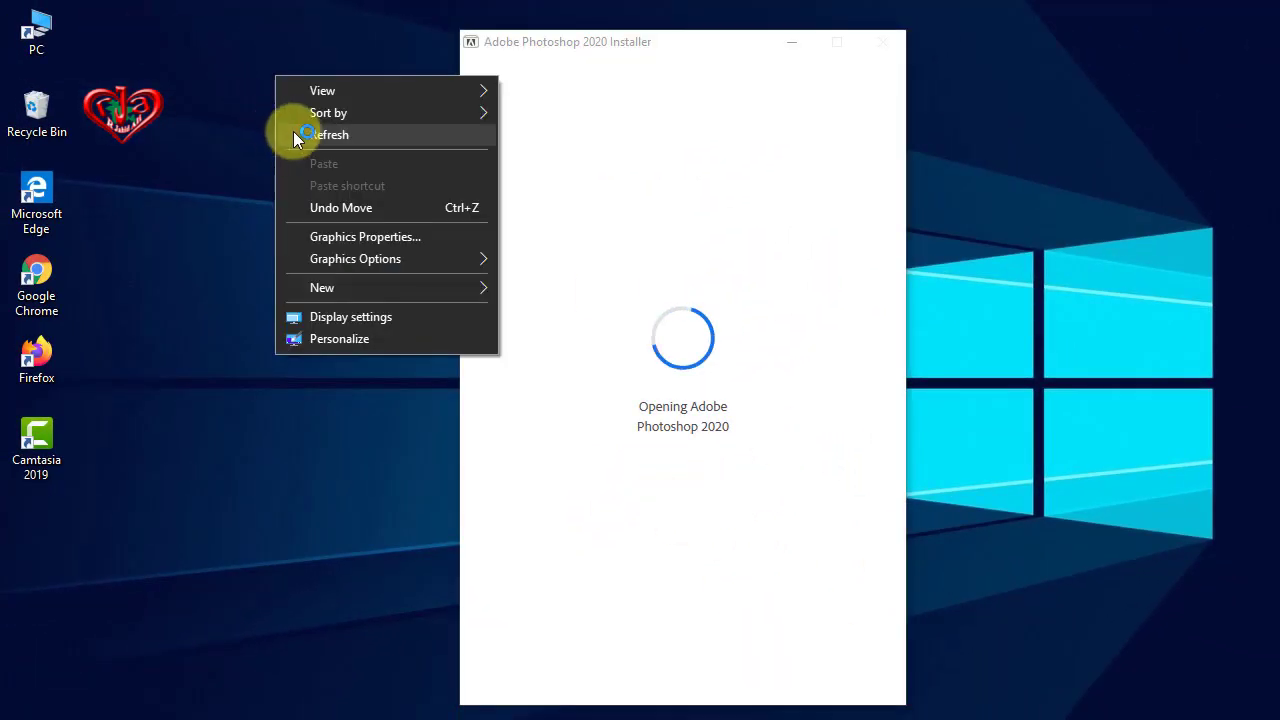
{"action": "left_click", "coordinate": [310, 134]}
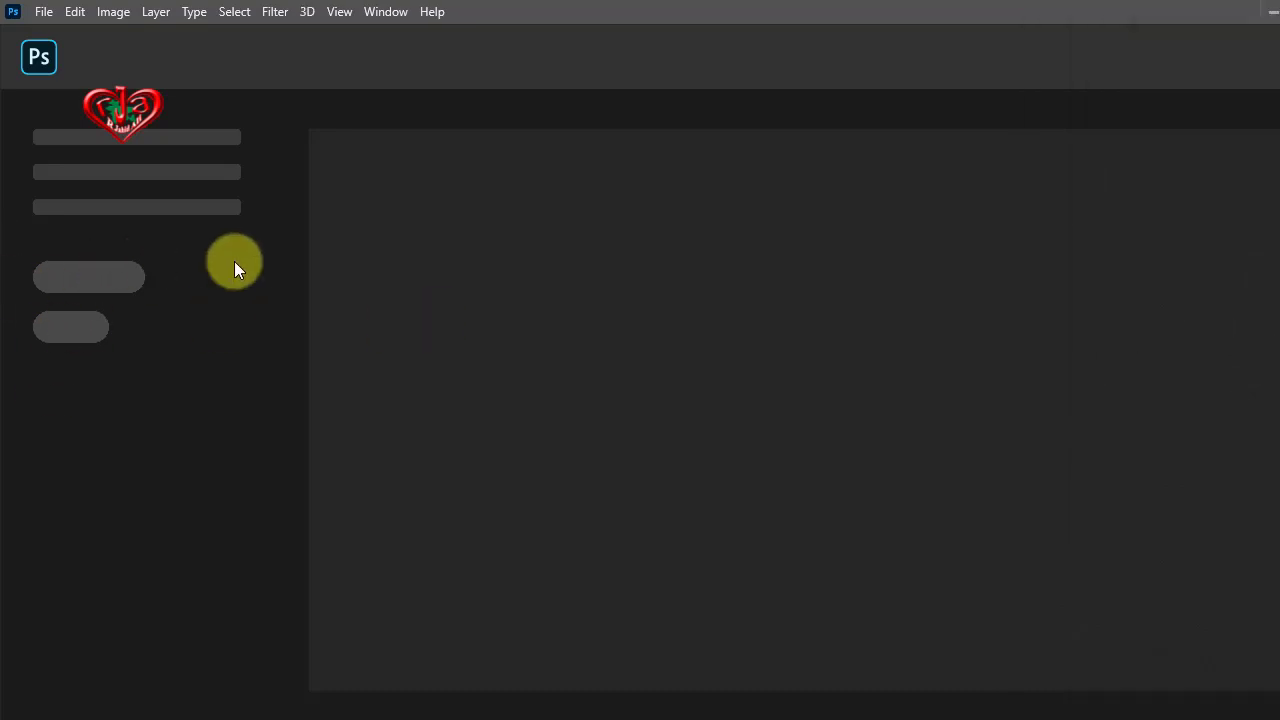
Step: Open FullColor_1280x1024_72dpi.png from E:\Wholesale BDT\Logo
{"action": "left_click", "coordinate": [43, 12]}
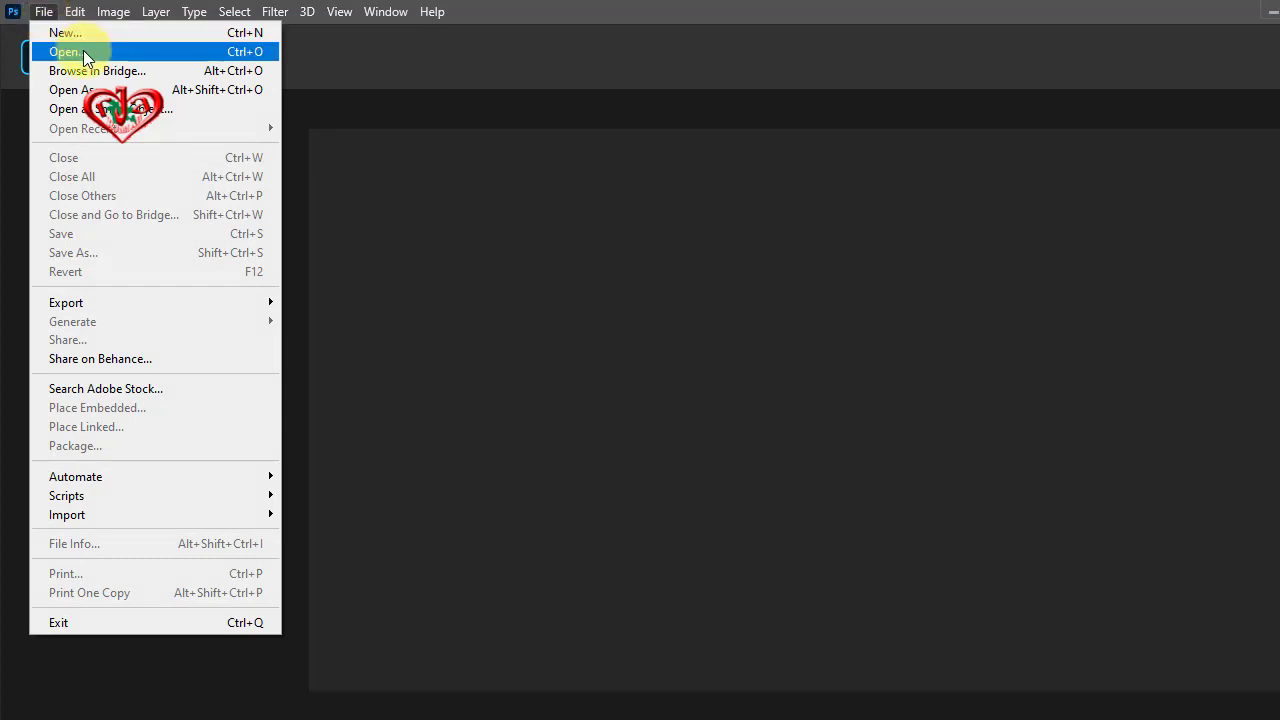
{"action": "left_click", "coordinate": [72, 51]}
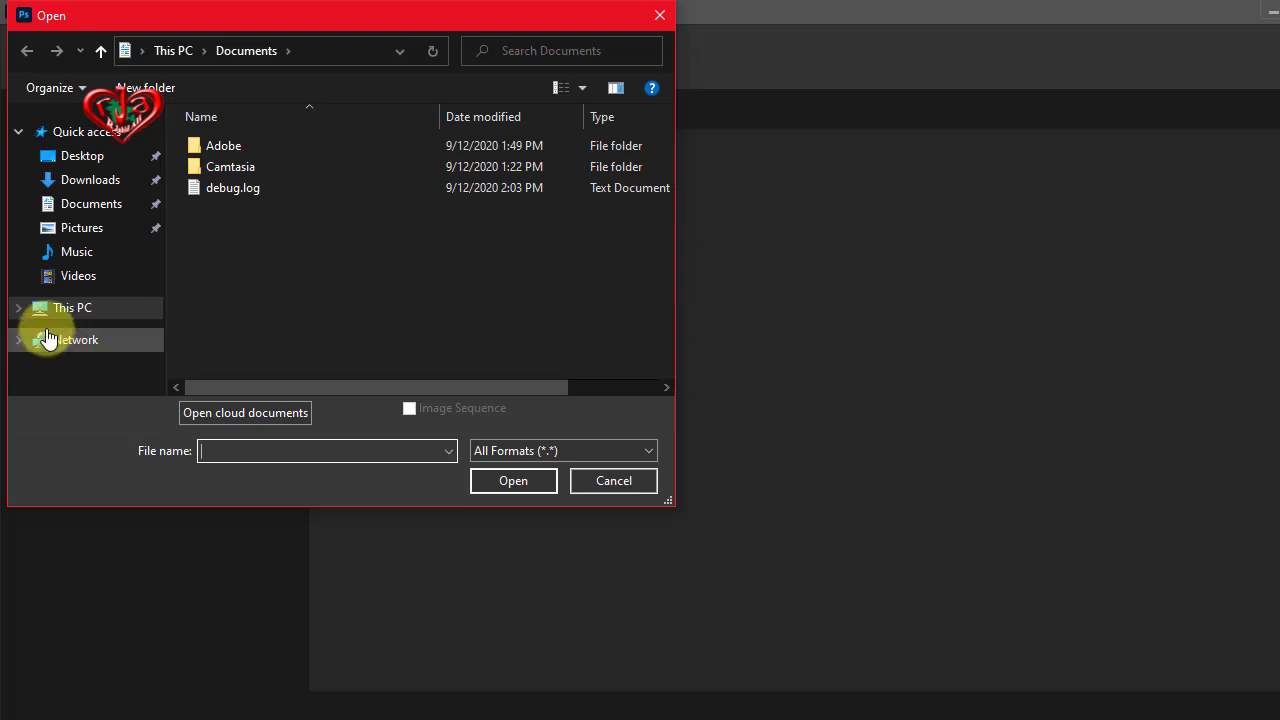
{"action": "left_click", "coordinate": [87, 186]}
{"action": "left_click", "coordinate": [92, 310]}
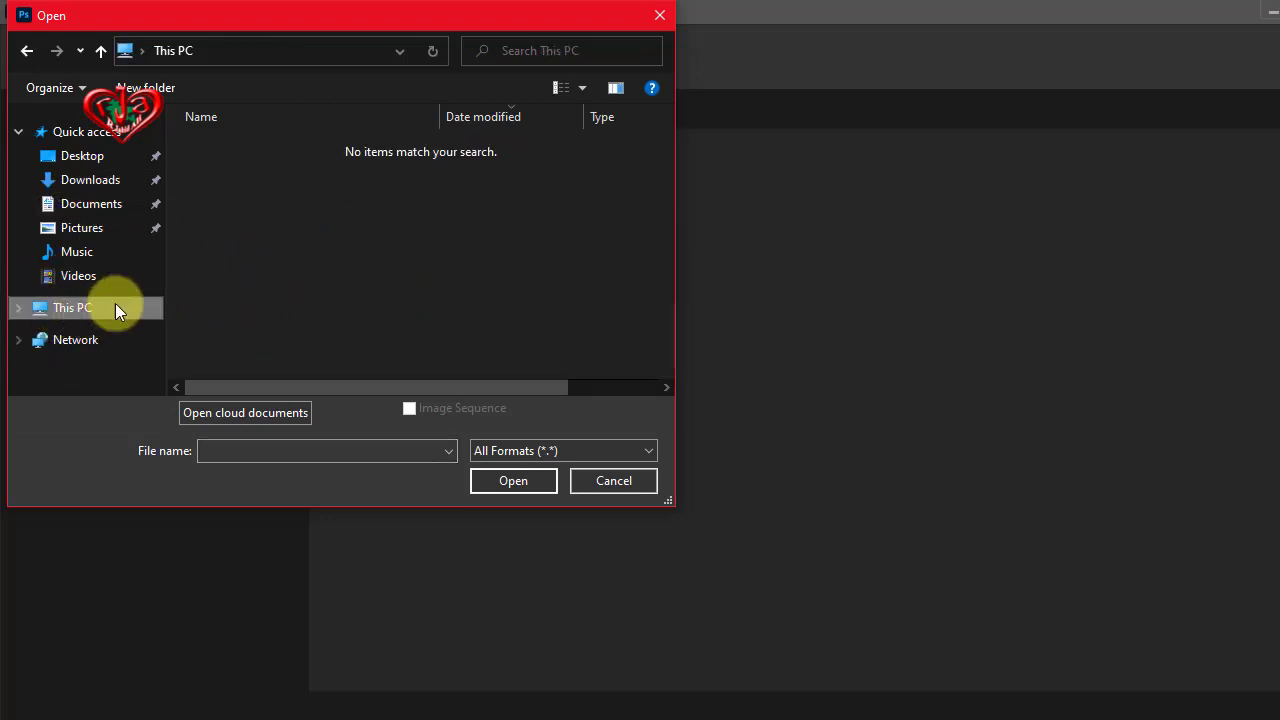
{"action": "scroll", "coordinate": [342, 288], "scroll_direction": "down", "scroll_amount": 5}
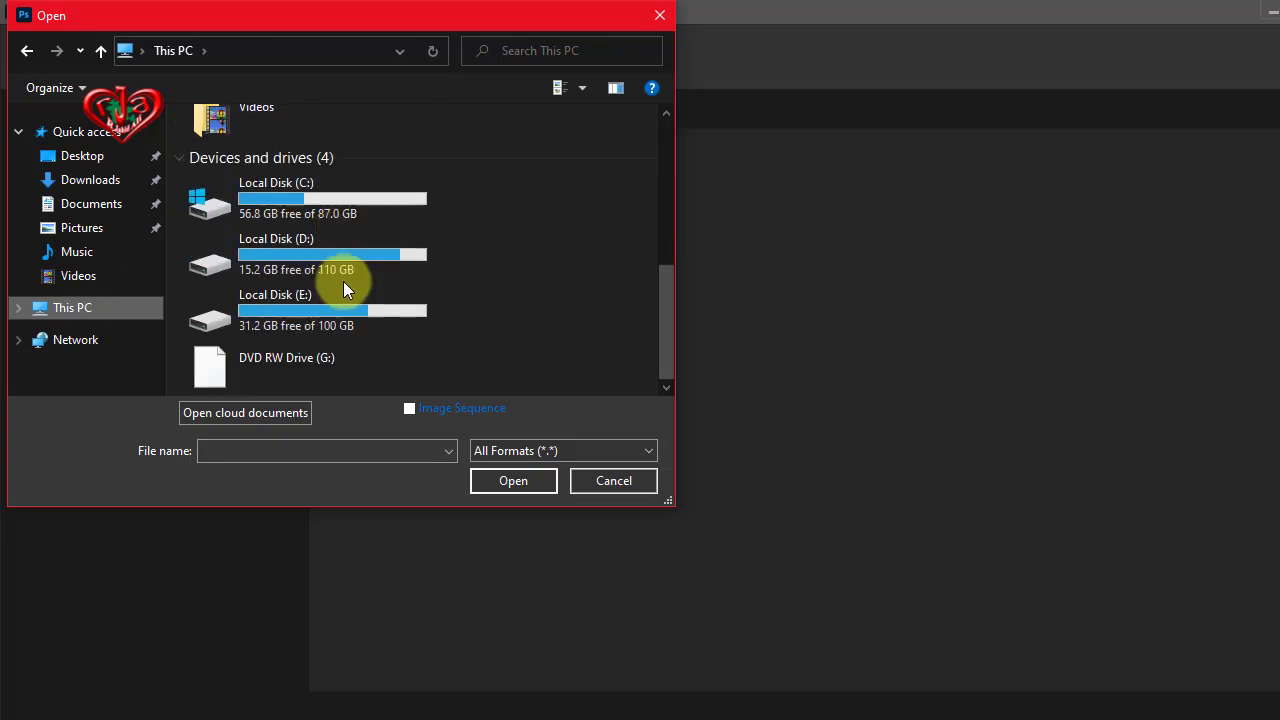
{"action": "double_click", "coordinate": [281, 311]}
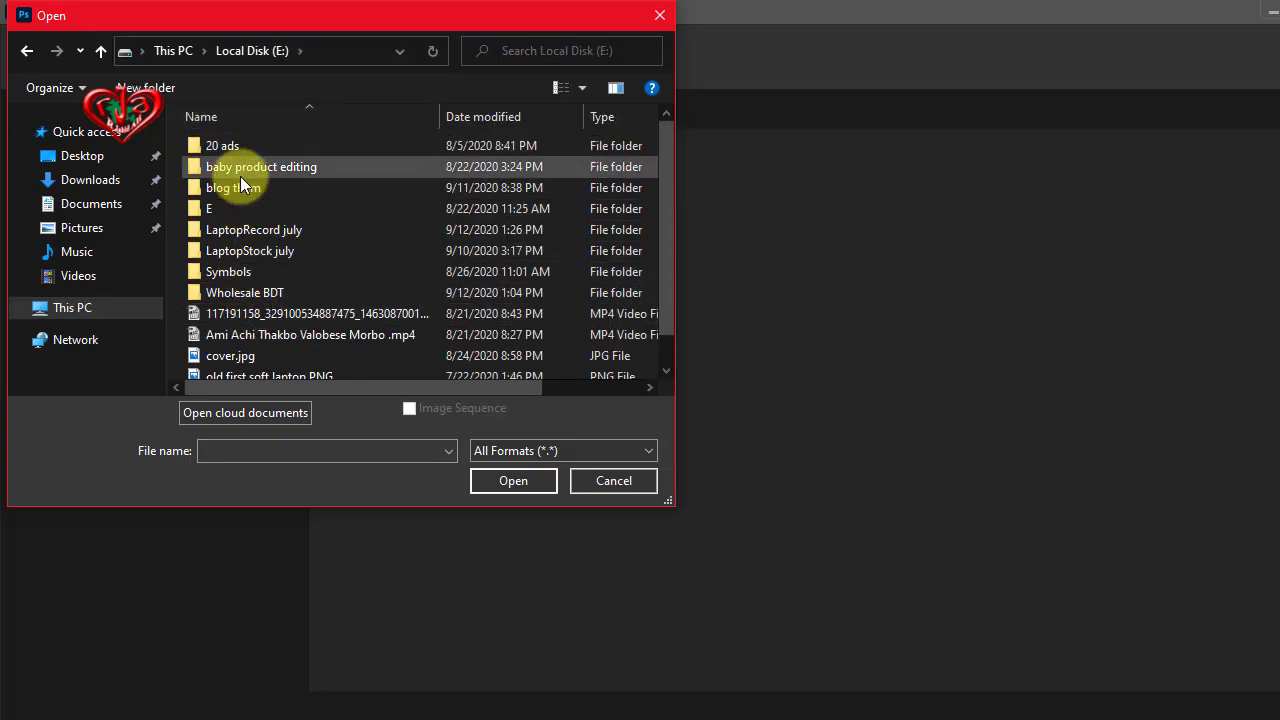
{"action": "double_click", "coordinate": [240, 294]}
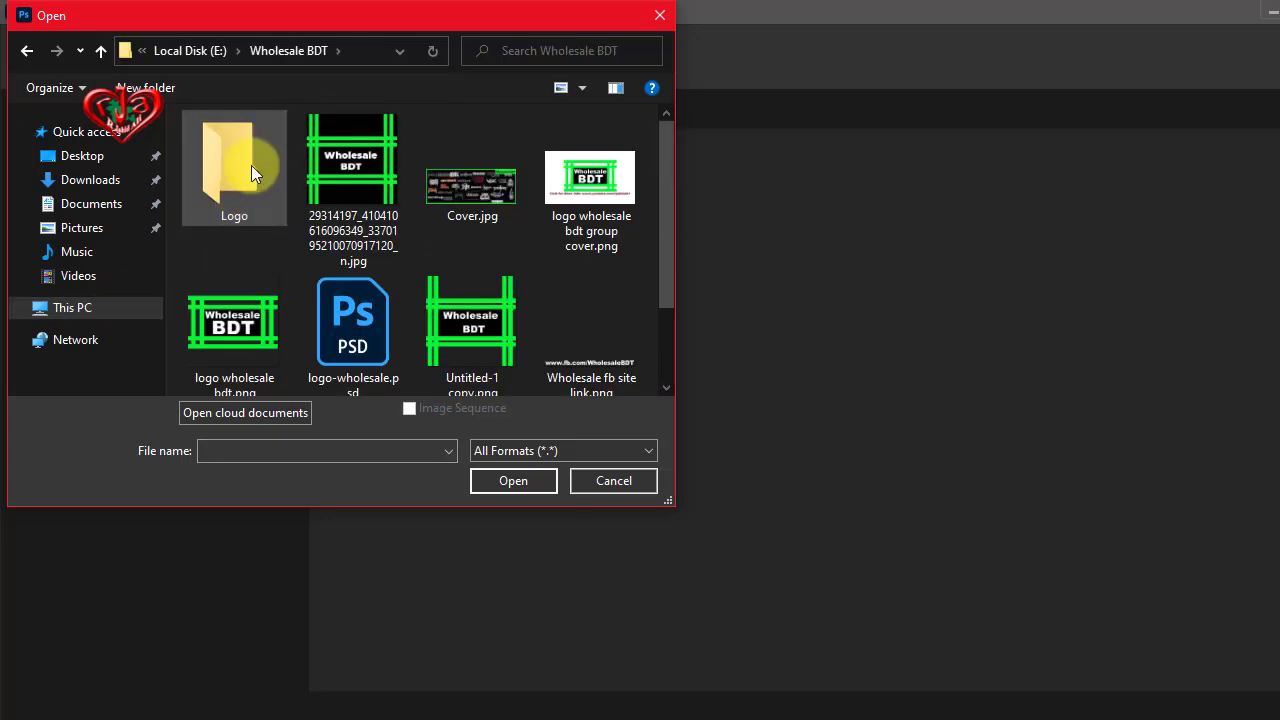
{"action": "double_click", "coordinate": [245, 168]}
{"action": "left_click", "coordinate": [356, 175]}
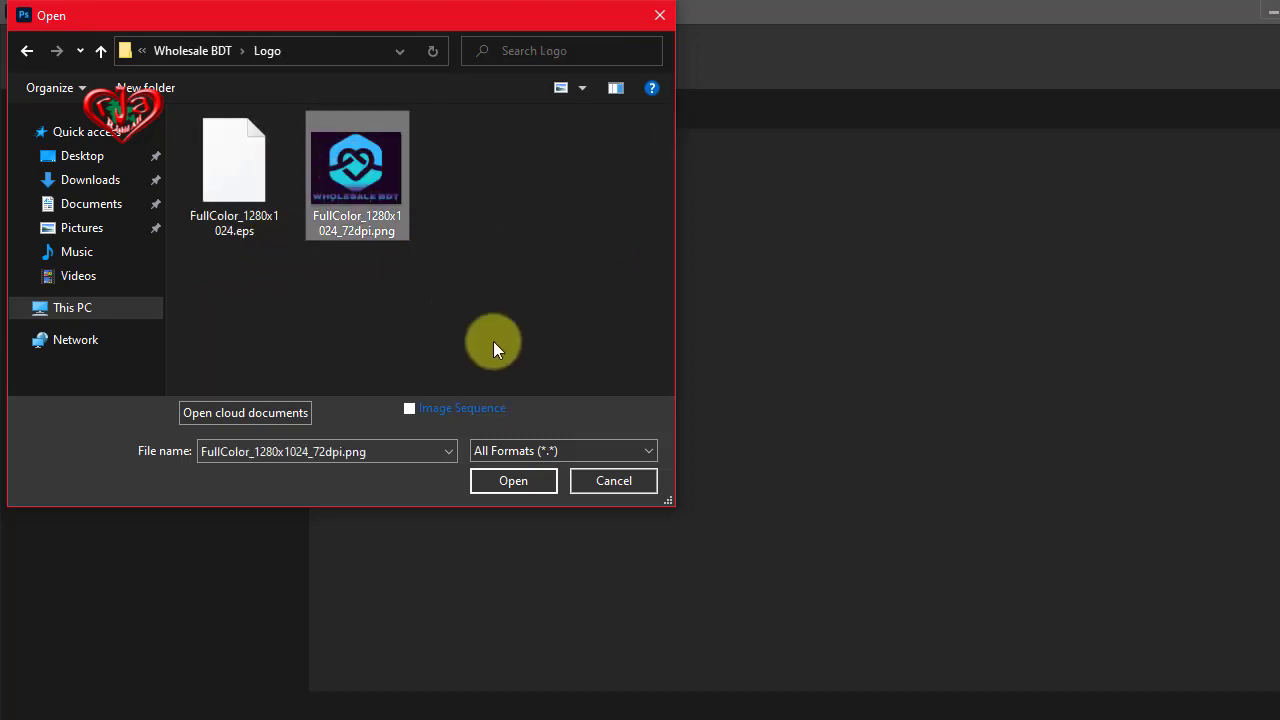
{"action": "left_click", "coordinate": [506, 482]}
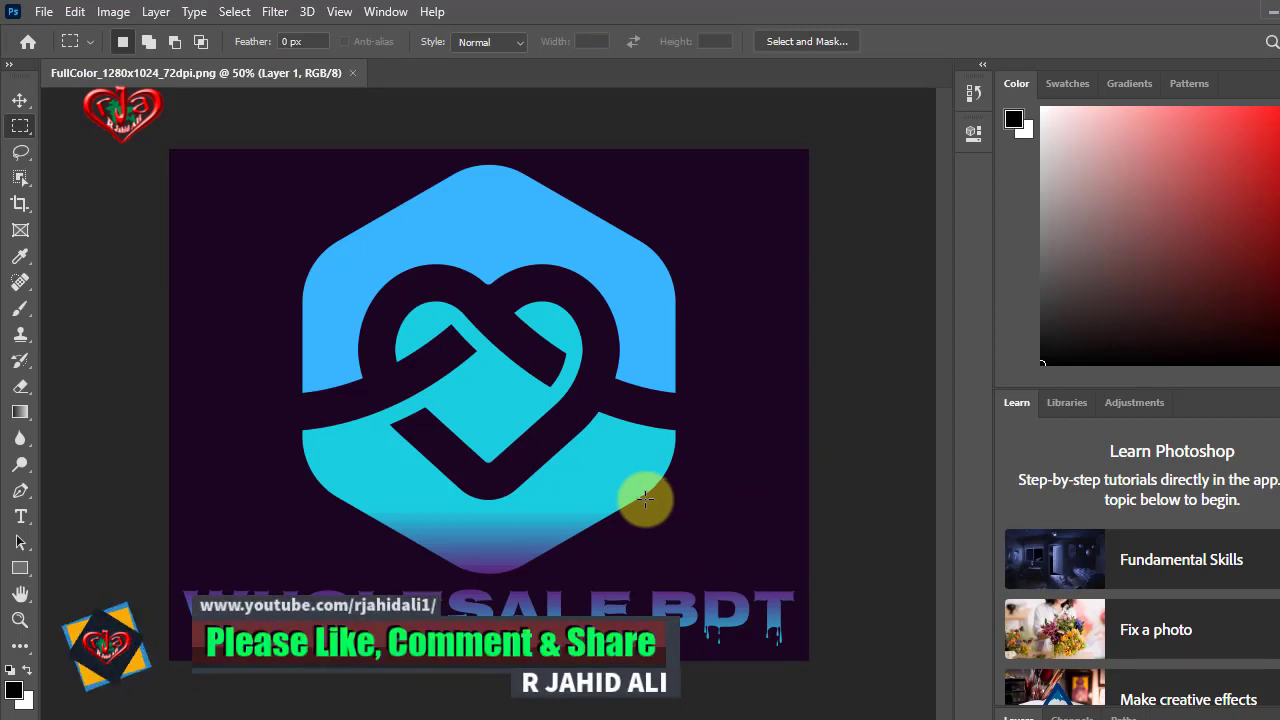
Step: Look through the File, 3D and Type menus without choosing anything
{"action": "left_click", "coordinate": [46, 12]}
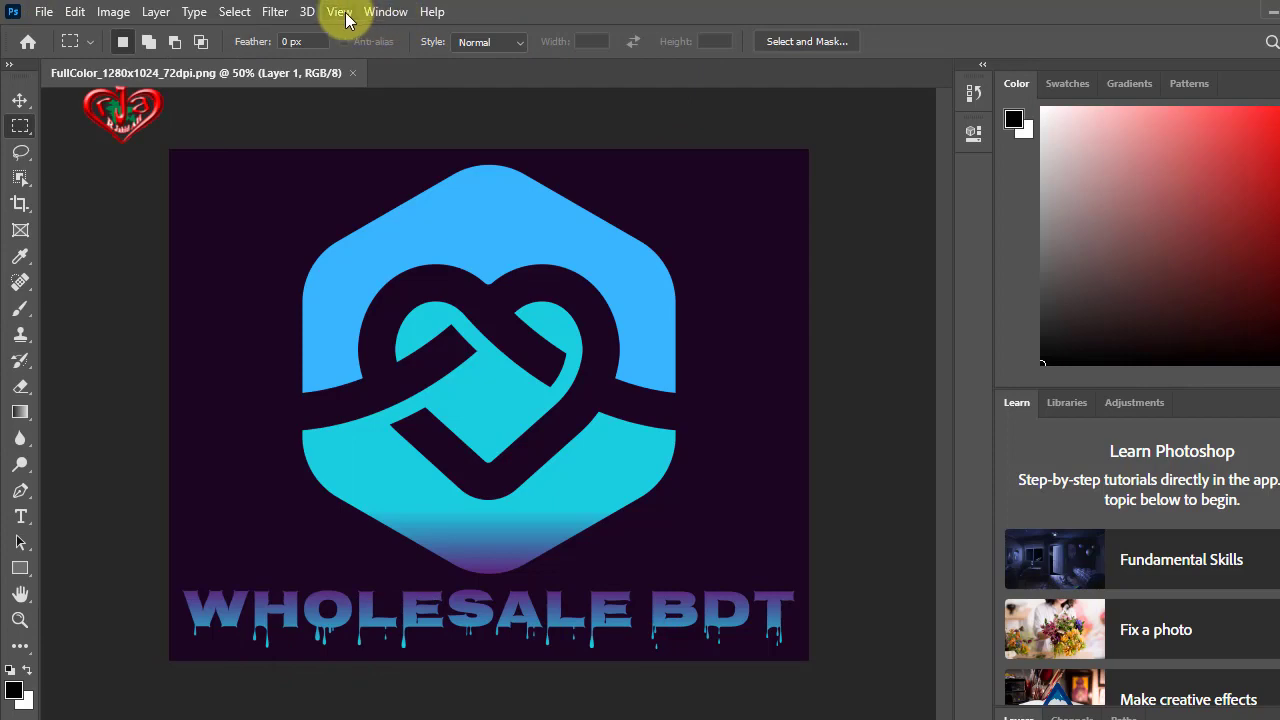
{"action": "left_click", "coordinate": [306, 12]}
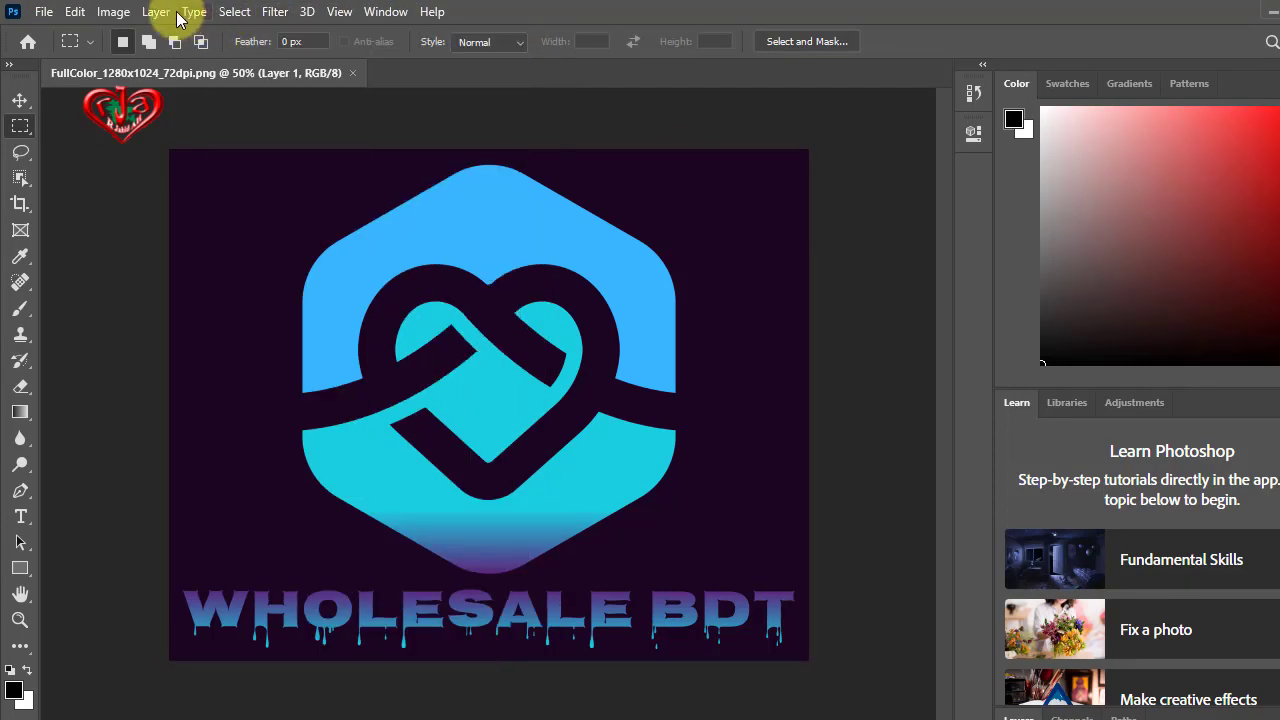
{"action": "left_click", "coordinate": [194, 12]}
{"action": "left_click", "coordinate": [712, 384]}
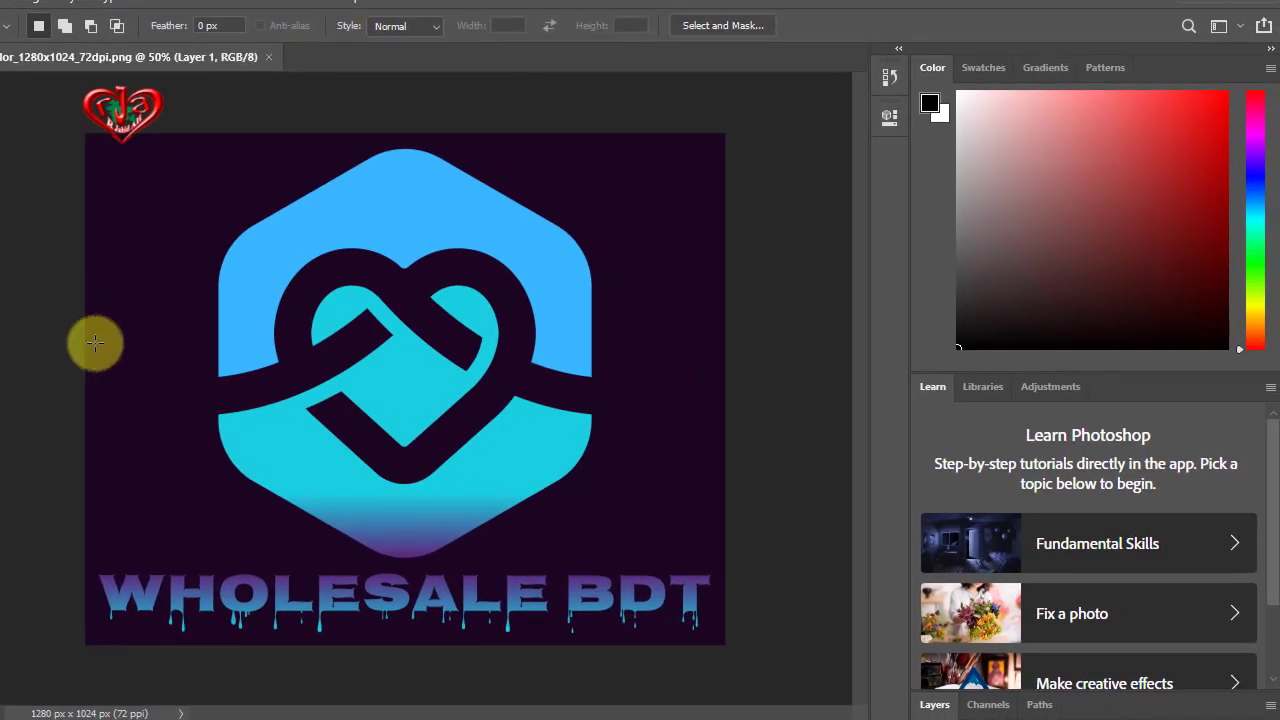
Step: Try Object Selection on the logo, deselect, then select the whole image with Ctrl+A
{"action": "key", "text": "w"}
{"action": "left_click", "coordinate": [208, 238]}
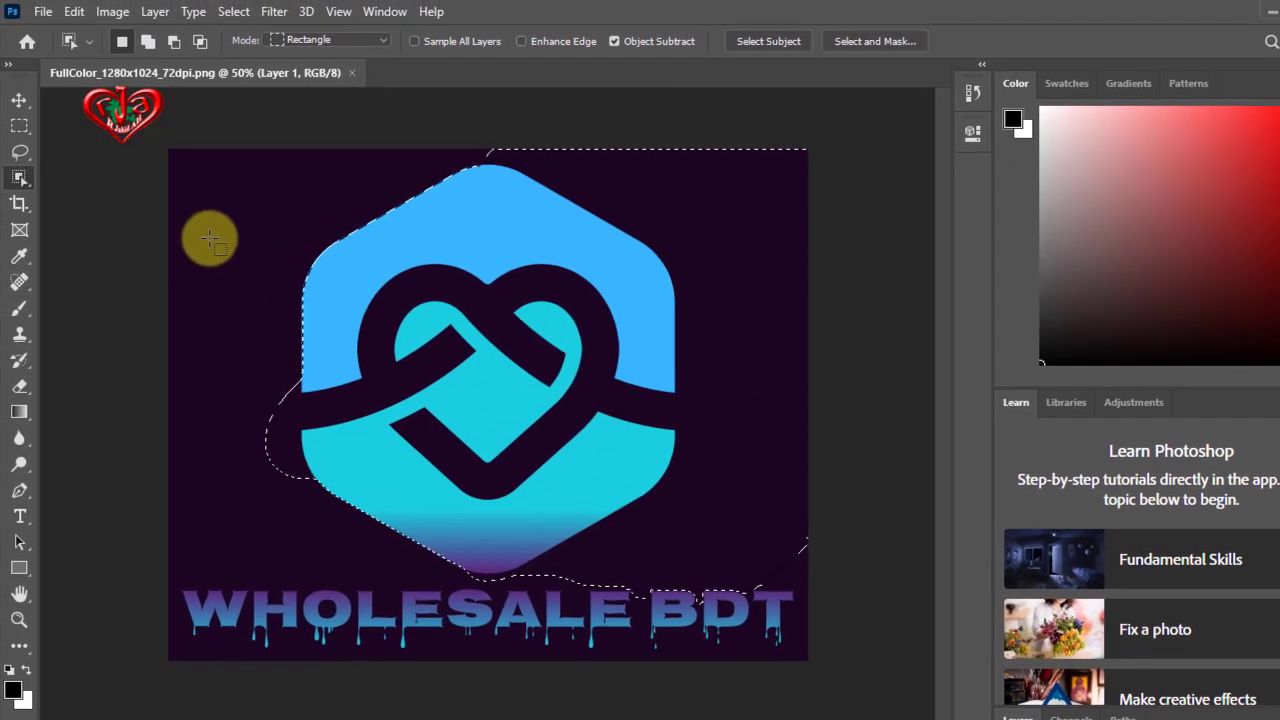
{"action": "left_click", "coordinate": [140, 215]}
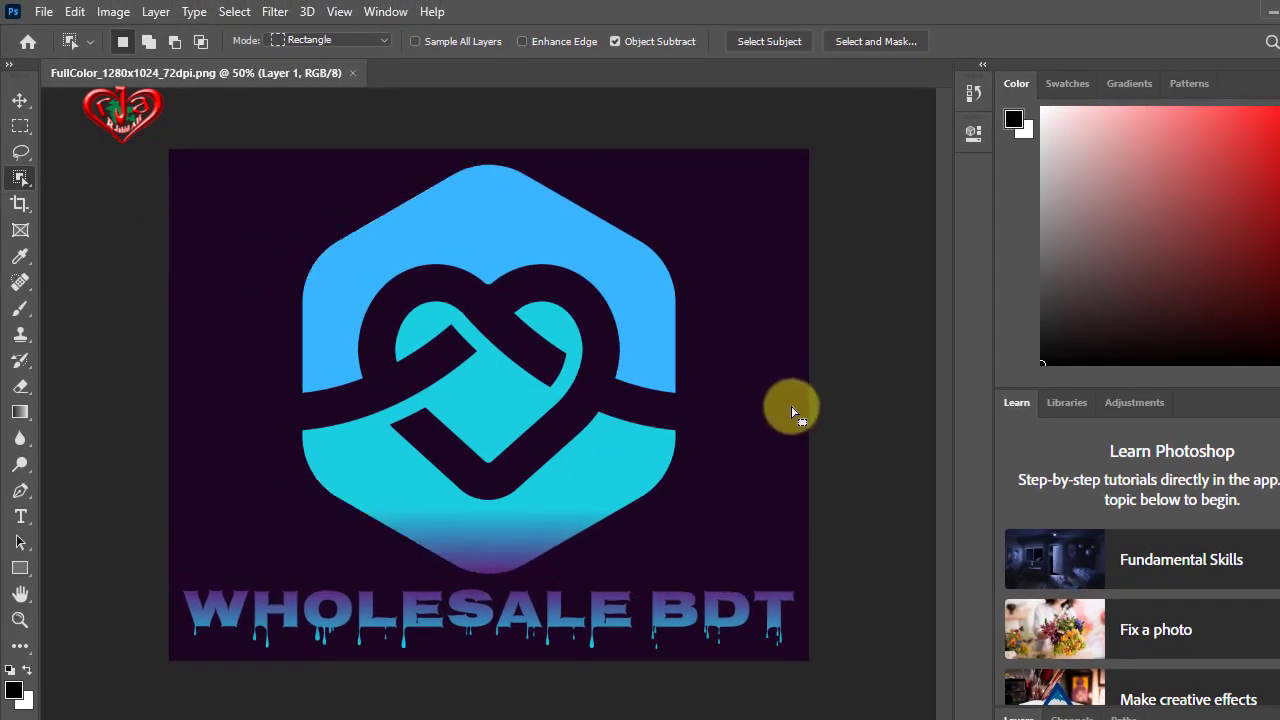
{"action": "key", "text": "ctrl+a"}
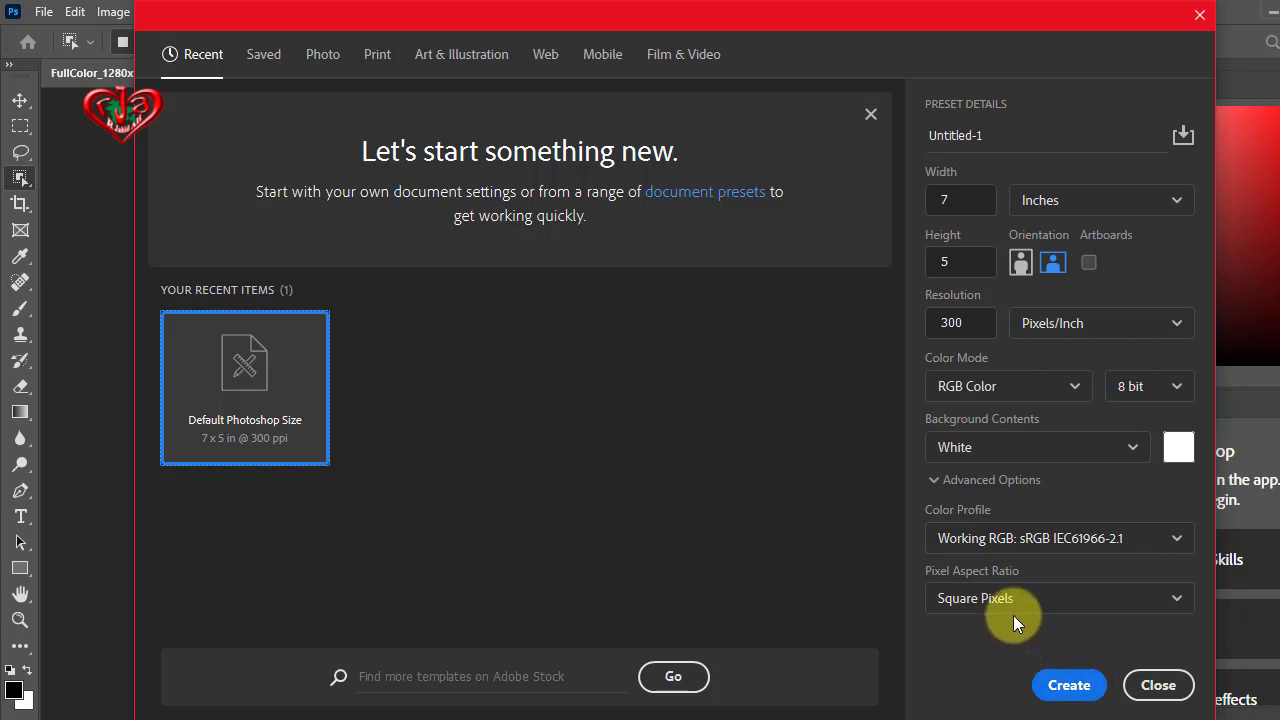
Step: Set the 7 × 5 inch, 300 ppi new document's background to Transparent and create it
{"action": "left_click", "coordinate": [1137, 453]}
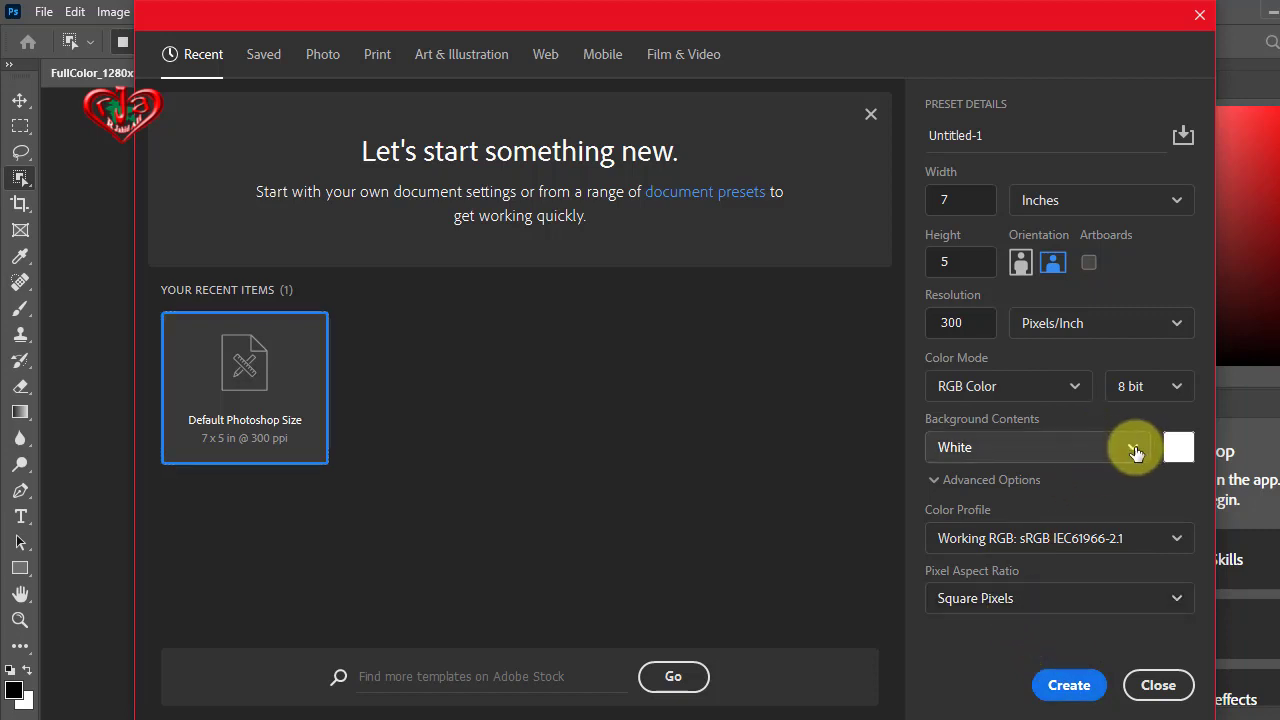
{"action": "left_click", "coordinate": [1134, 452]}
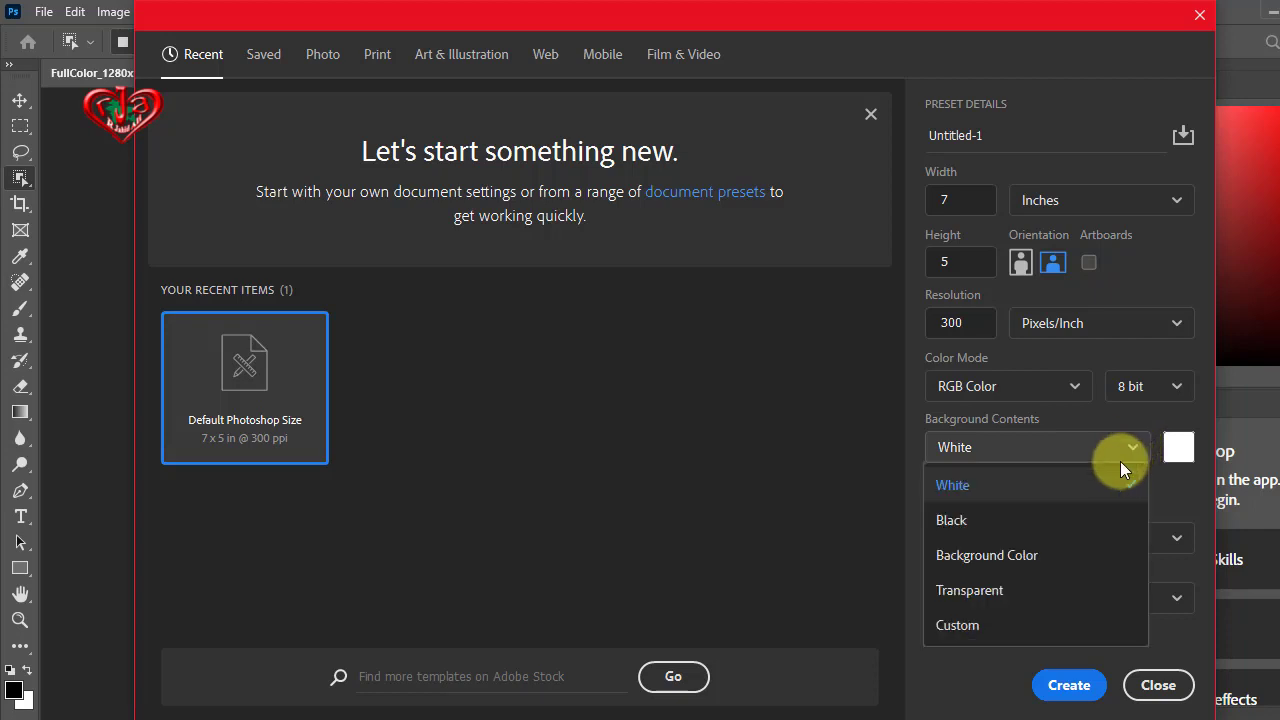
{"action": "left_click", "coordinate": [982, 591]}
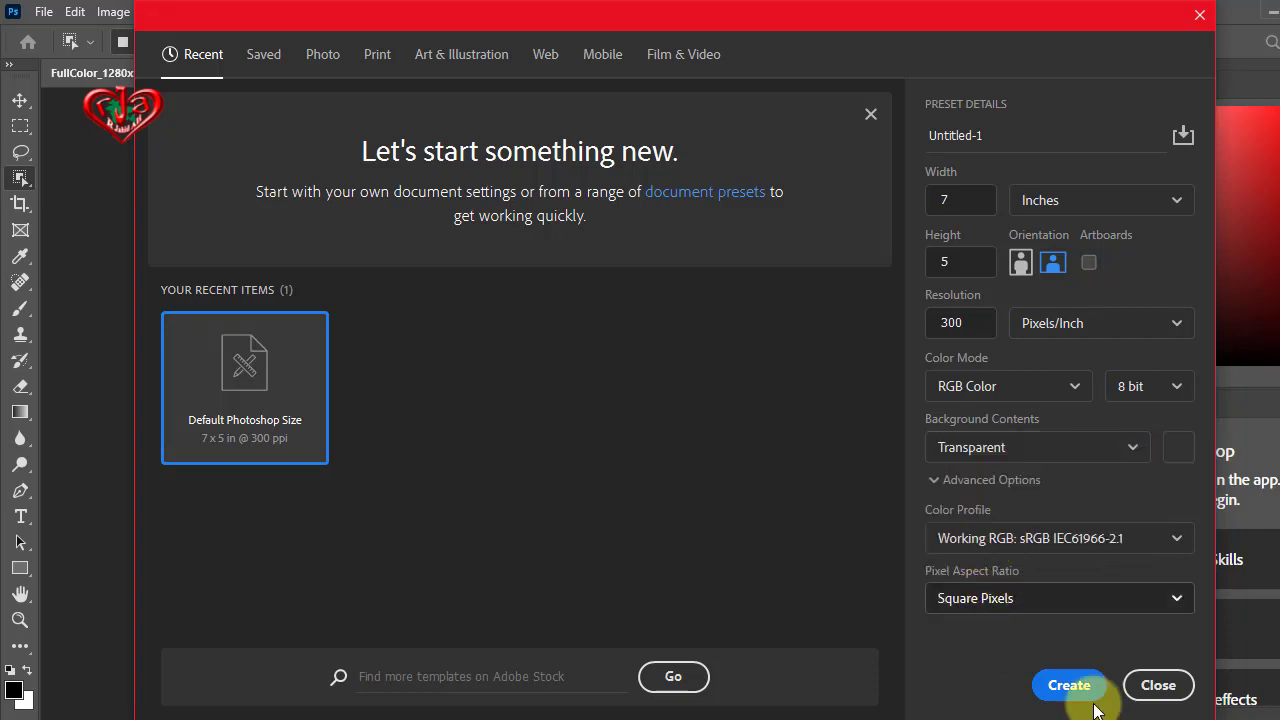
{"action": "left_click", "coordinate": [1066, 688]}
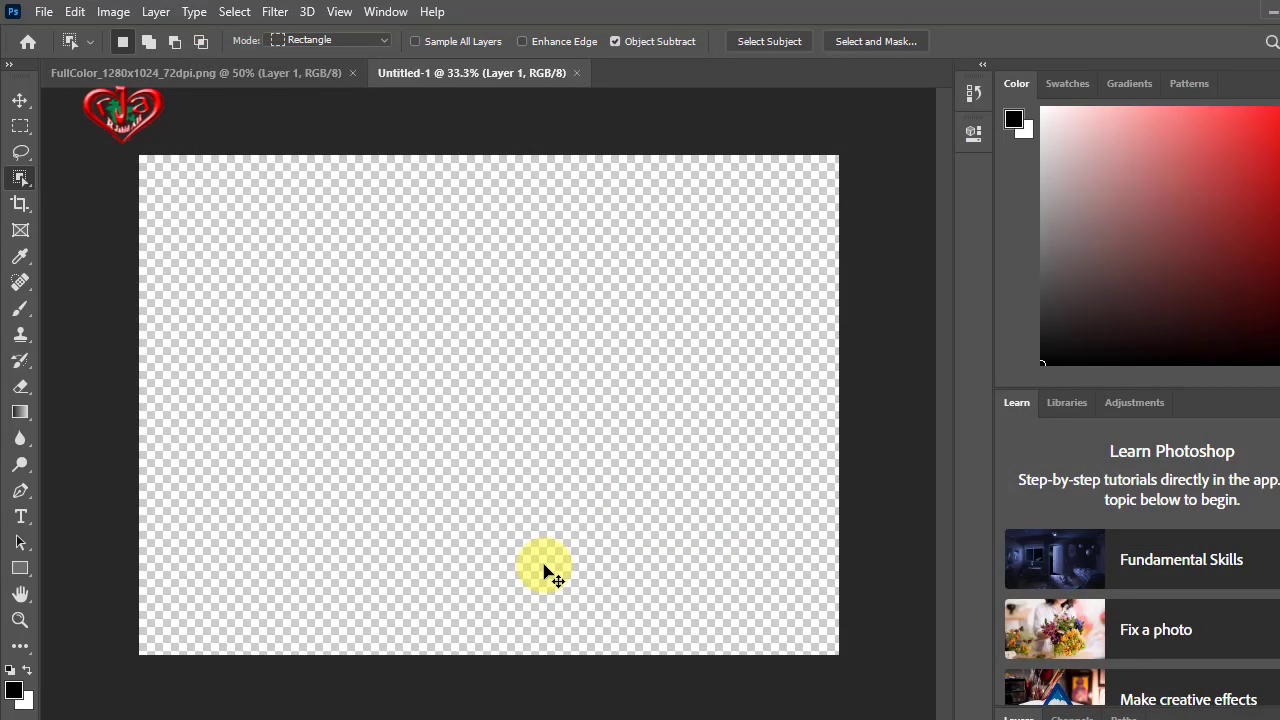
Step: Paste the logo into Untitled-1, then quit Photoshop with Ctrl+Q
{"action": "key", "text": "ctrl+v"}
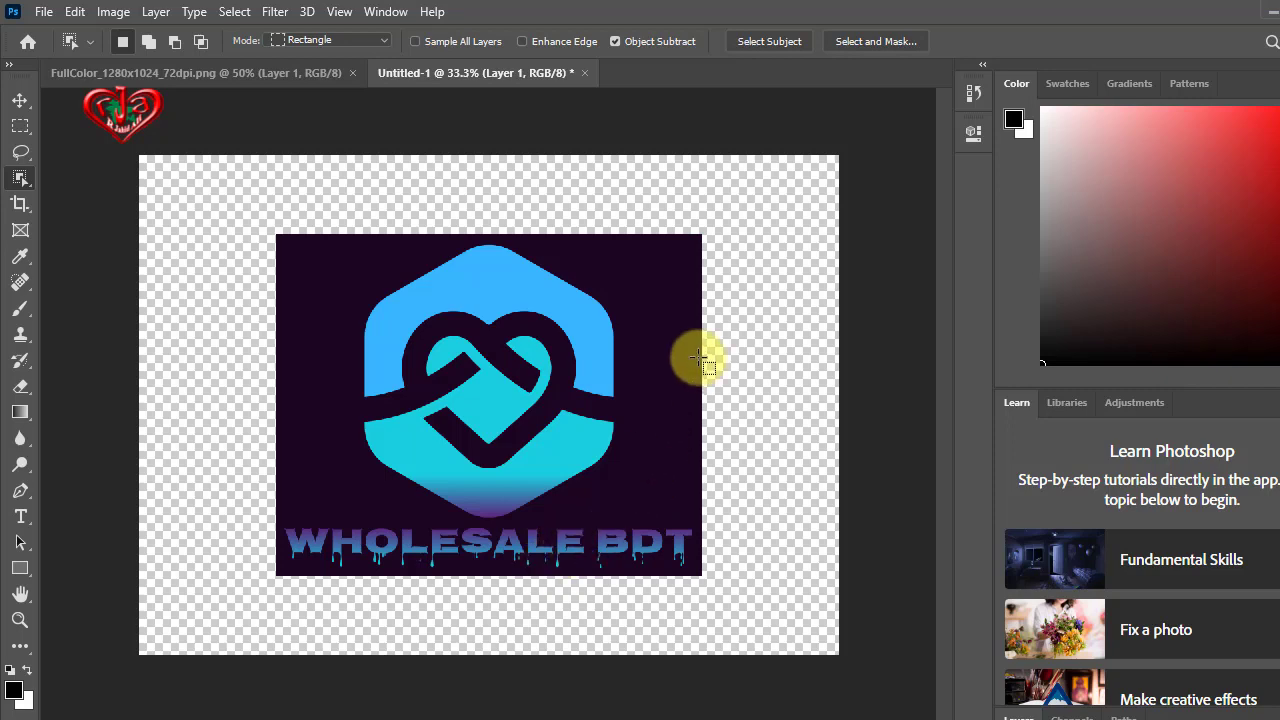
{"action": "left_click", "coordinate": [72, 106]}
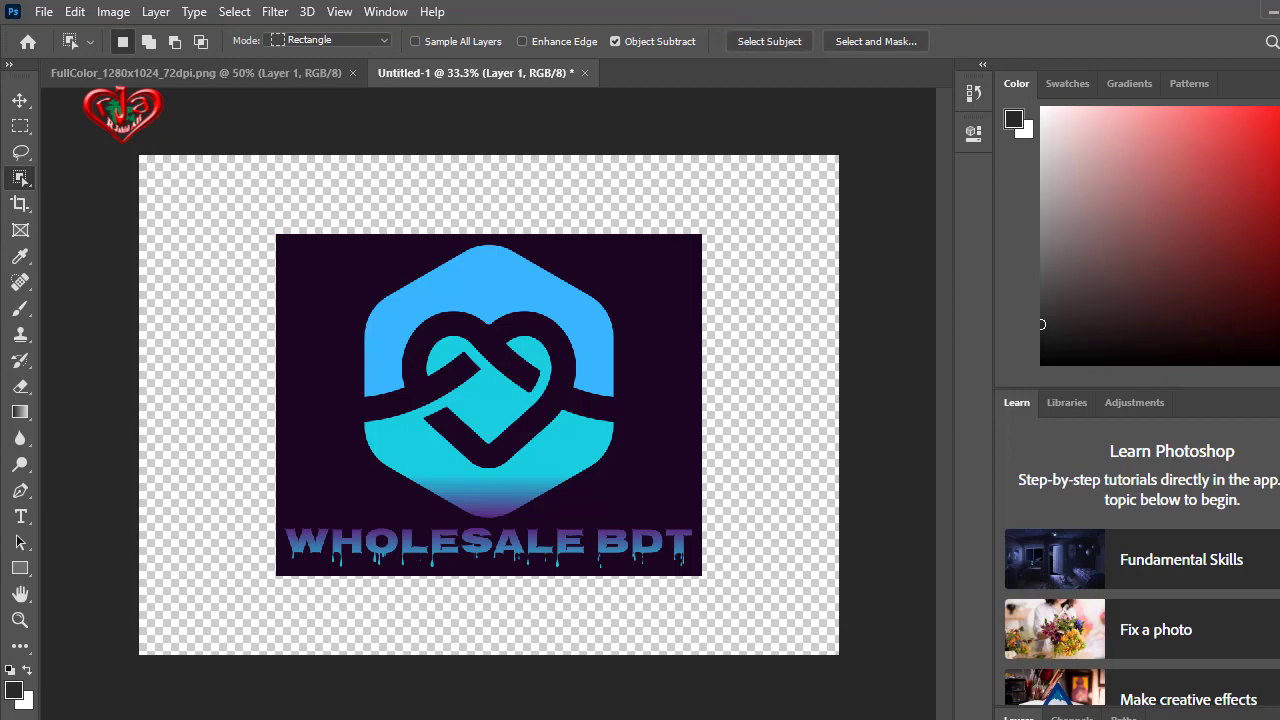
{"action": "key", "text": "ctrl+q"}
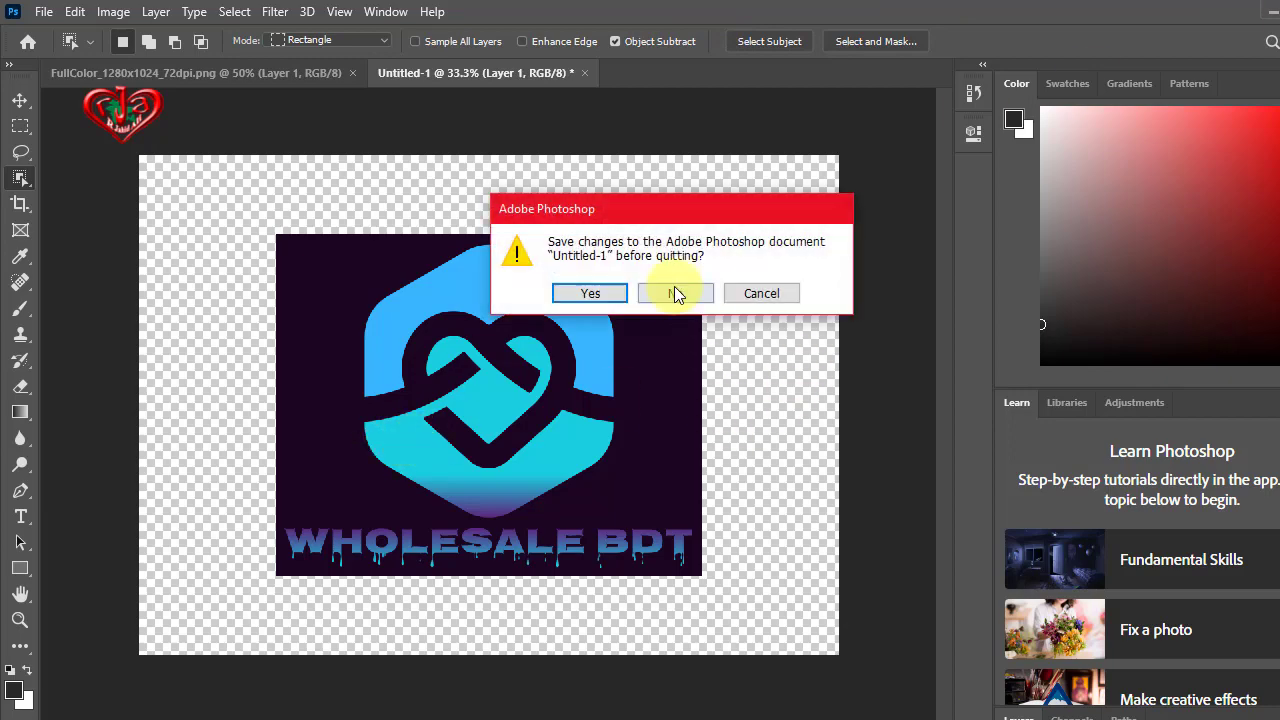
Step: Discard changes to Untitled-1 at the save prompt so Photoshop closes it unsaved
{"action": "left_click", "coordinate": [677, 292]}
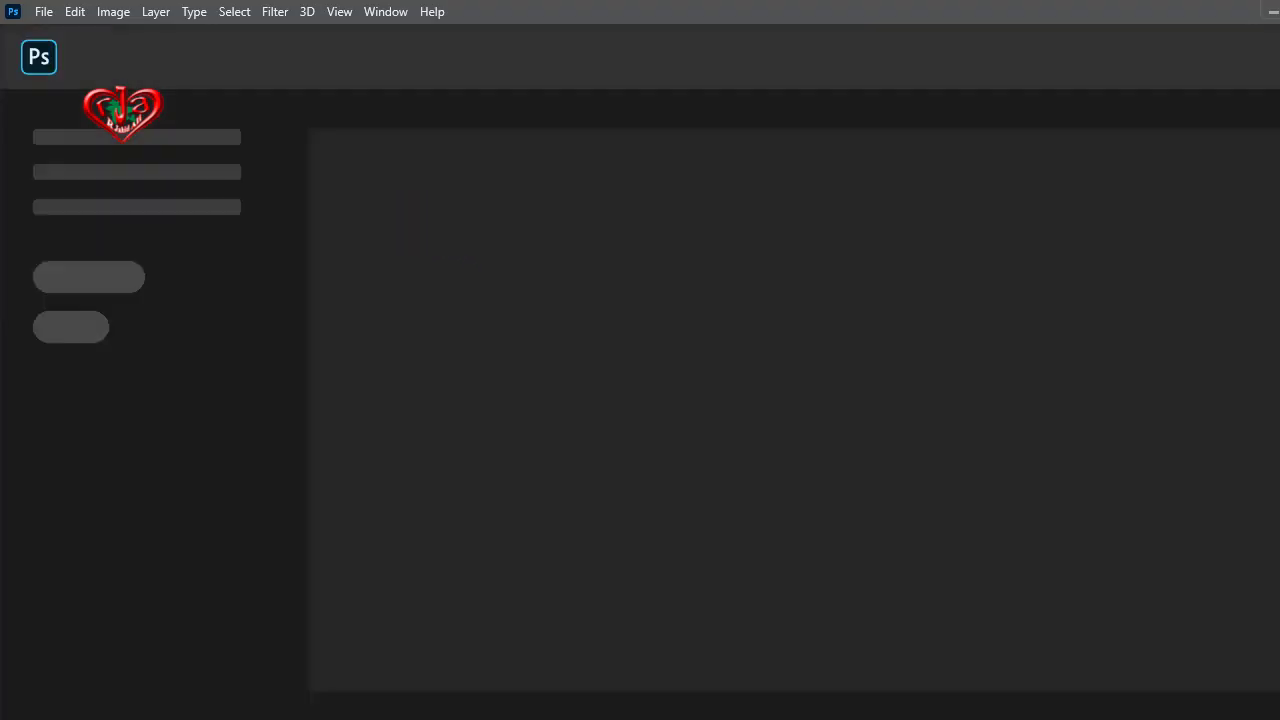